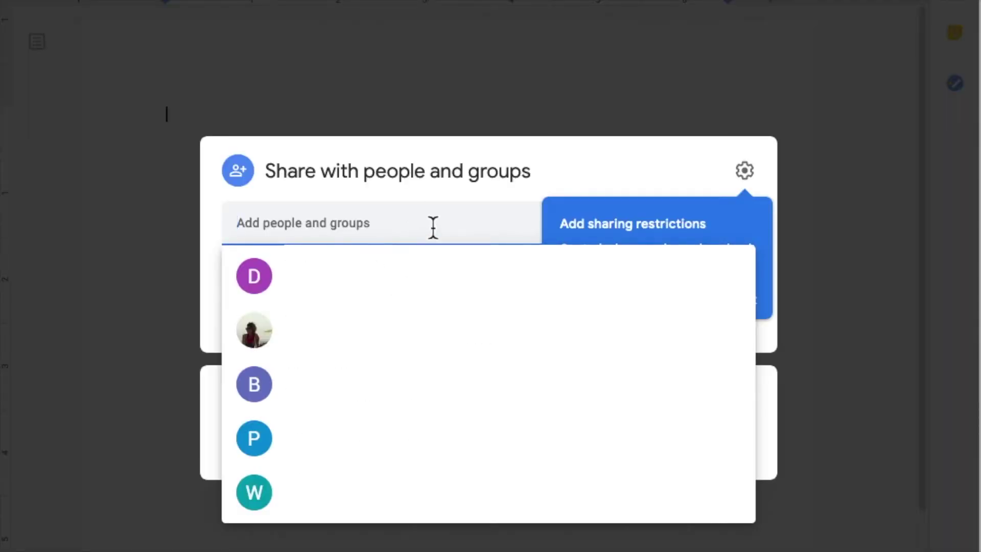
Review the link-sharing settings so anyone with the link has Viewer access to the syllabus
{"action": "left_click", "coordinate": [622, 167]}
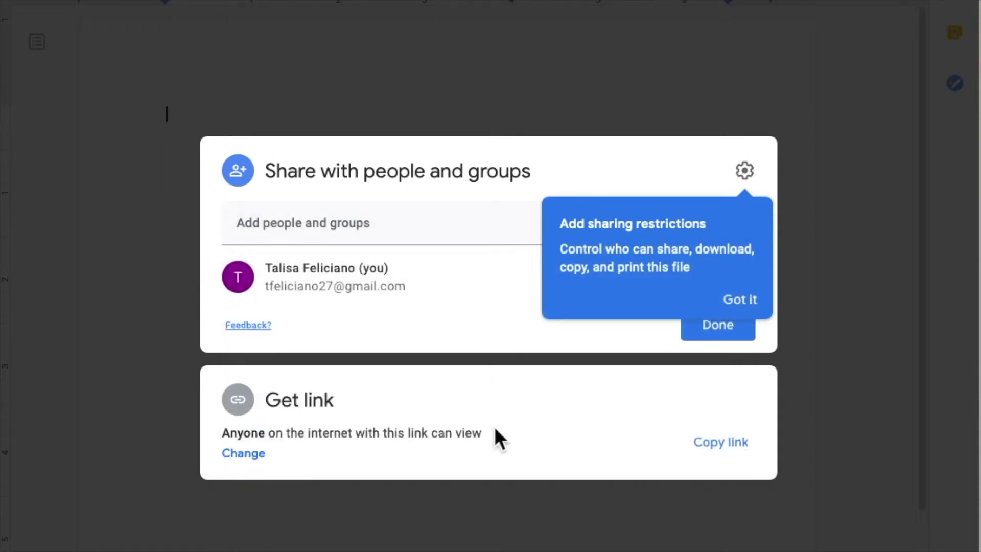
{"action": "left_click", "coordinate": [494, 428]}
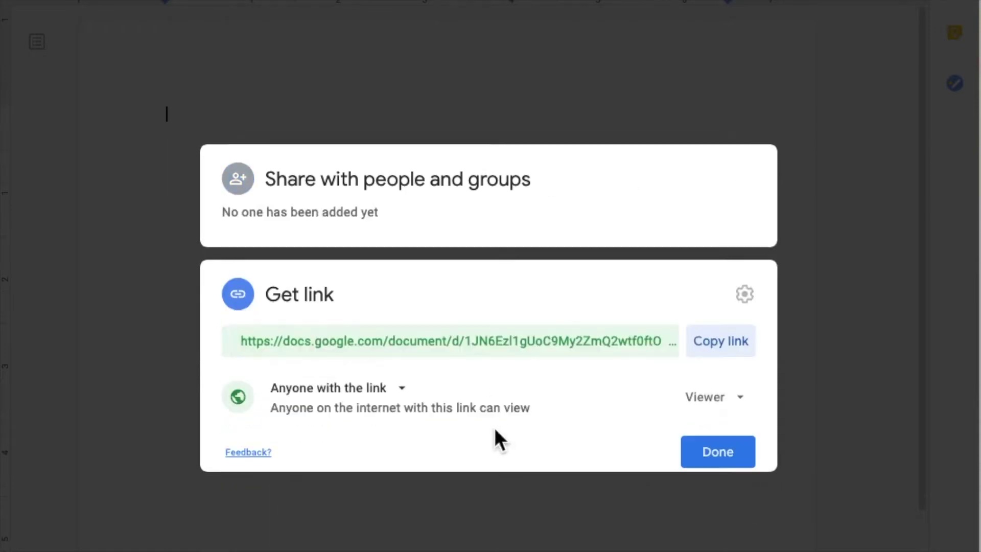
{"action": "left_click", "coordinate": [715, 388]}
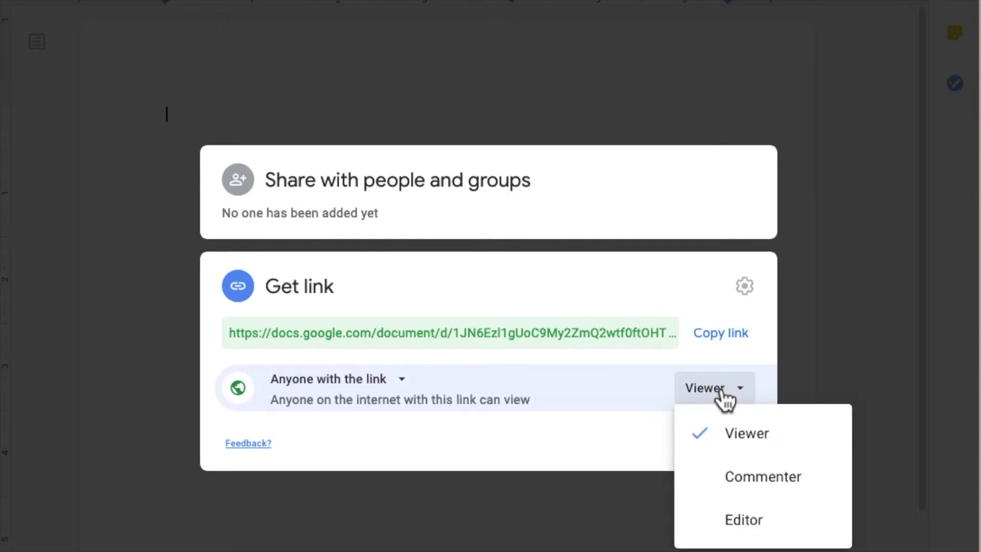
{"action": "left_click", "coordinate": [388, 389]}
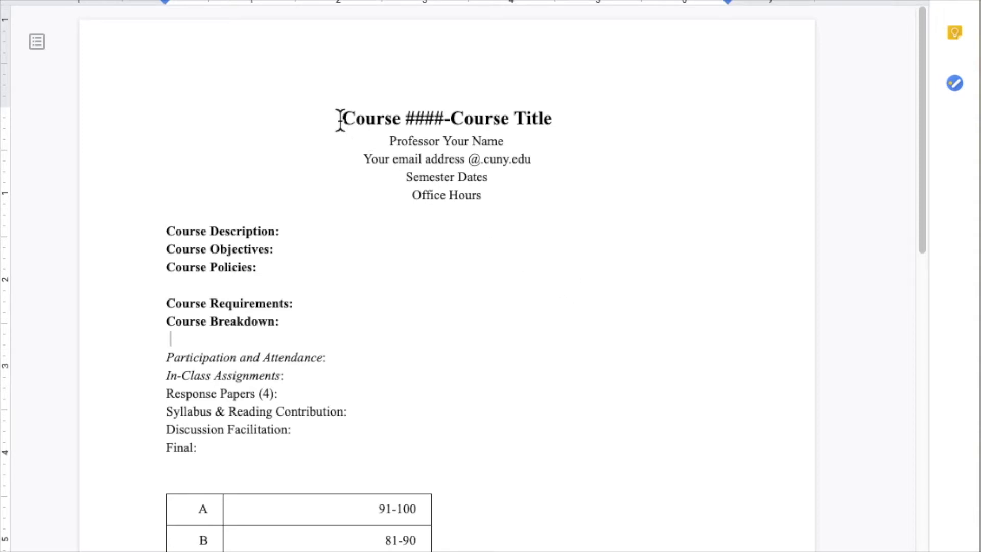
Review the title, email, Semester Dates, Office Hours and Course Objectives lines, ending on the empty line below Course Policies
{"action": "left_click_drag", "start_coordinate": [340, 117], "coordinate": [556, 127]}
{"action": "left_click", "coordinate": [508, 137]}
{"action": "left_click", "coordinate": [510, 160]}
{"action": "left_click", "coordinate": [489, 179]}
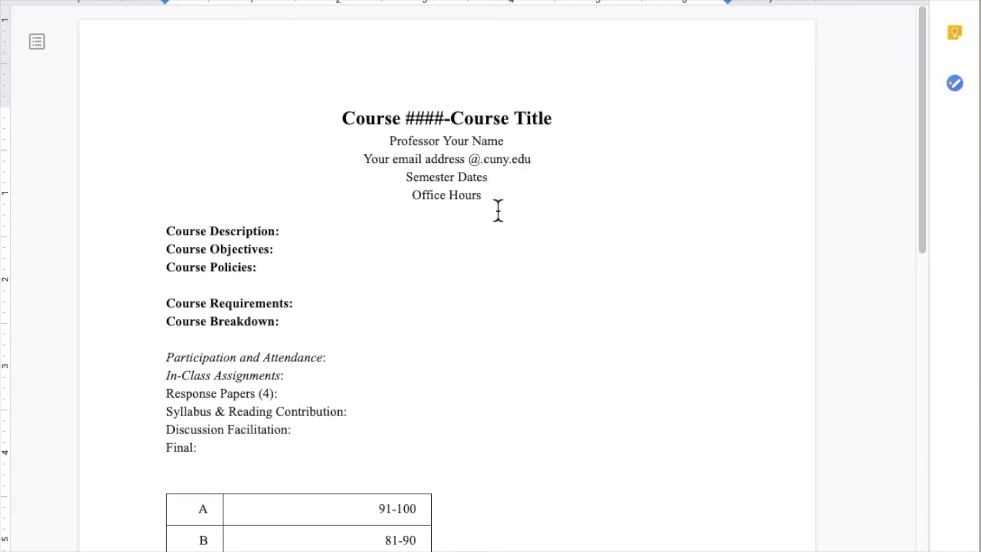
{"action": "left_click", "coordinate": [466, 196]}
{"action": "left_click", "coordinate": [200, 256]}
{"action": "left_click", "coordinate": [230, 286]}
Paste the Academic Integrity/Plagiarism and Accommodations policy text under Course Policies
{"action": "key", "text": "ctrl+v"}
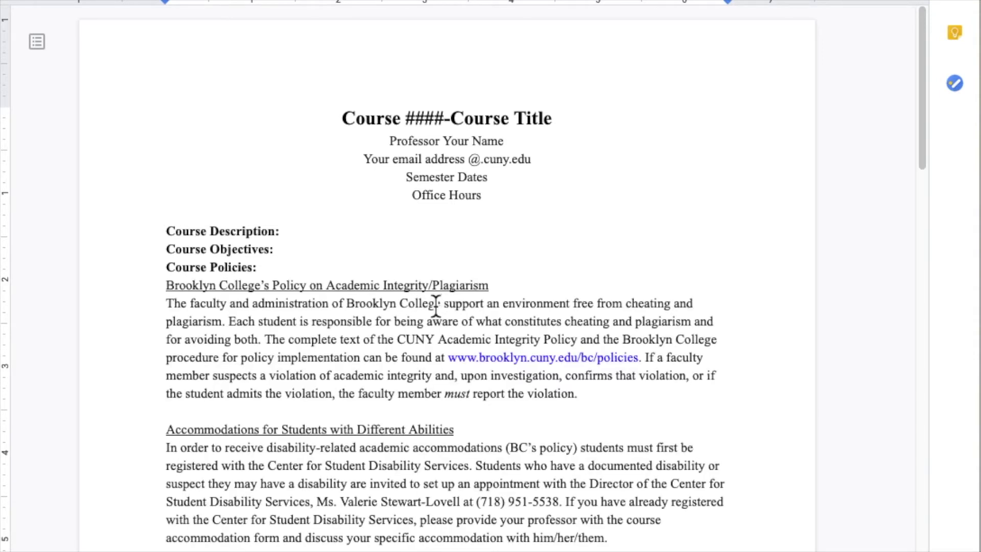
{"action": "left_click_drag", "start_coordinate": [489, 286], "coordinate": [438, 291]}
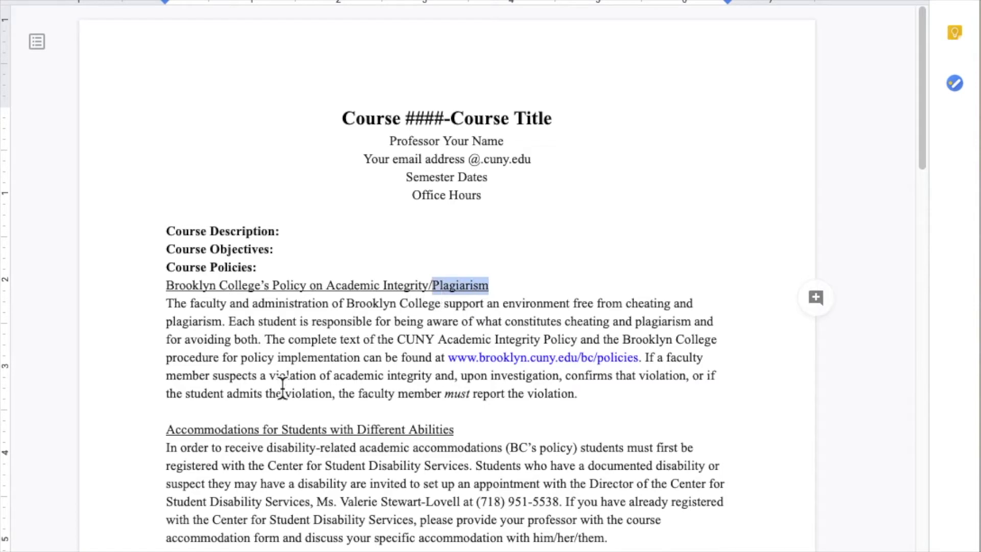
{"action": "left_click_drag", "start_coordinate": [166, 431], "coordinate": [456, 431]}
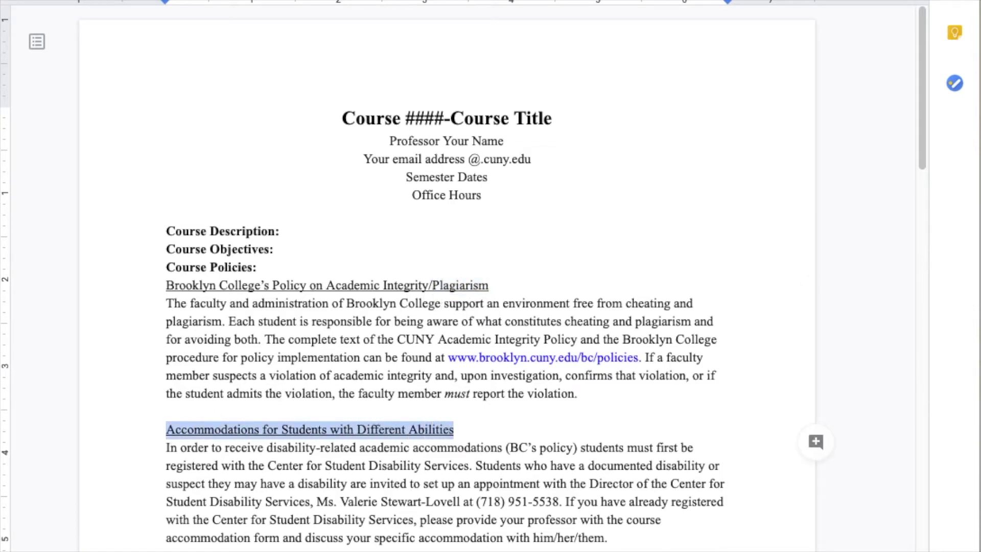
{"action": "key", "text": "Right"}
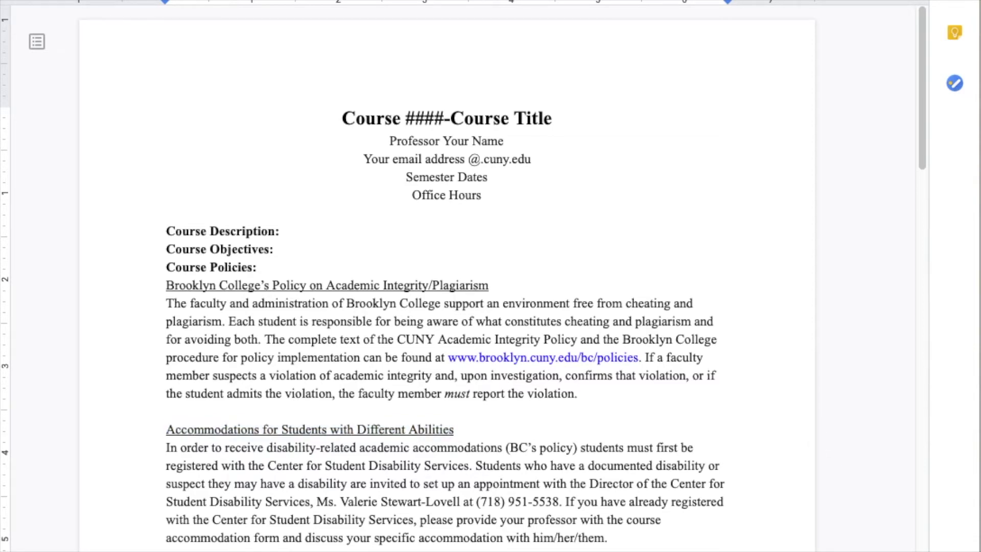
{"action": "left_click", "coordinate": [314, 521]}
Move down past the pasted policies to the Course Requirements and Course Breakdown headings
{"action": "scroll", "coordinate": [317, 507], "scroll_direction": "down", "scroll_amount": 3}
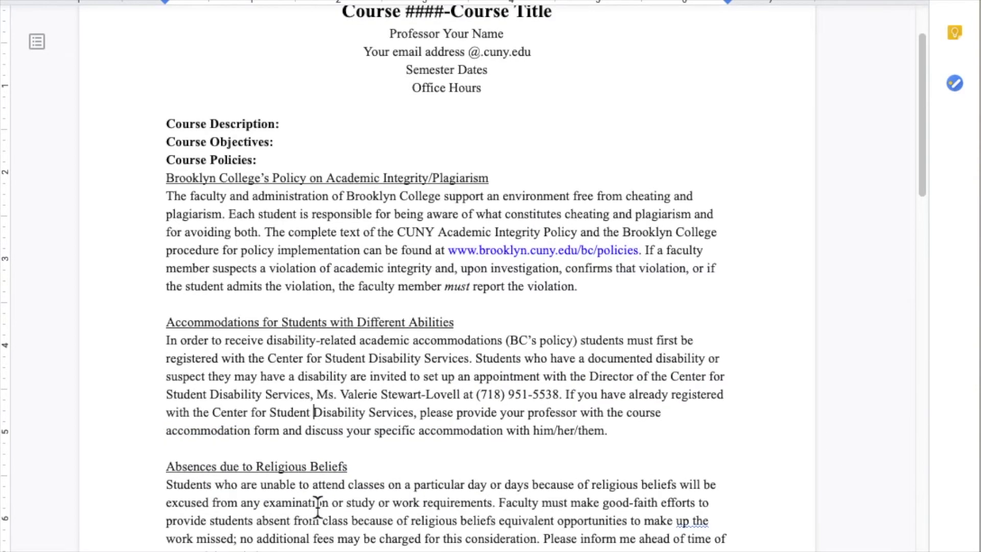
{"action": "scroll", "coordinate": [317, 506], "scroll_direction": "down", "scroll_amount": 2}
{"action": "scroll", "coordinate": [311, 507], "scroll_direction": "down", "scroll_amount": 3}
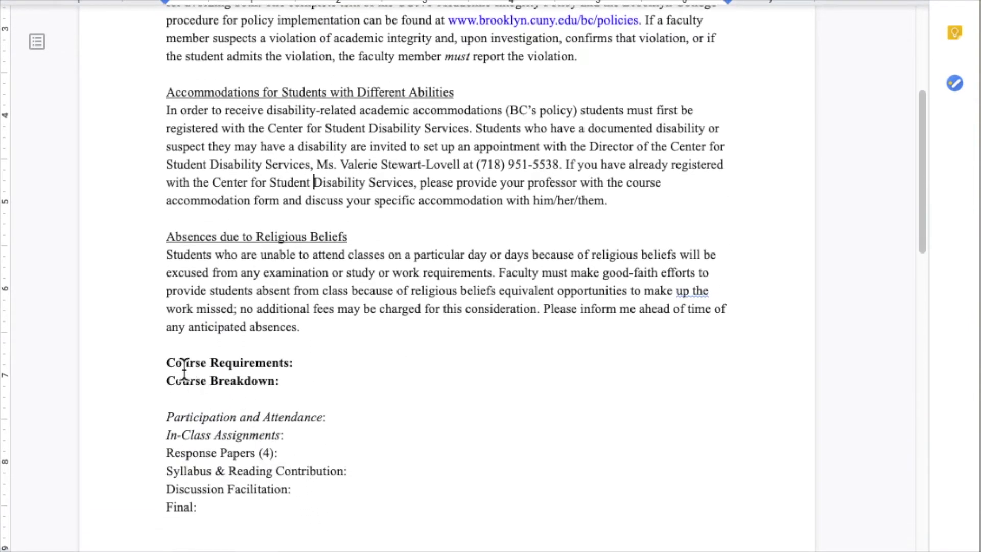
{"action": "left_click", "coordinate": [310, 368]}
{"action": "left_click", "coordinate": [310, 388]}
{"action": "scroll", "coordinate": [460, 276], "scroll_direction": "down", "scroll_amount": 1}
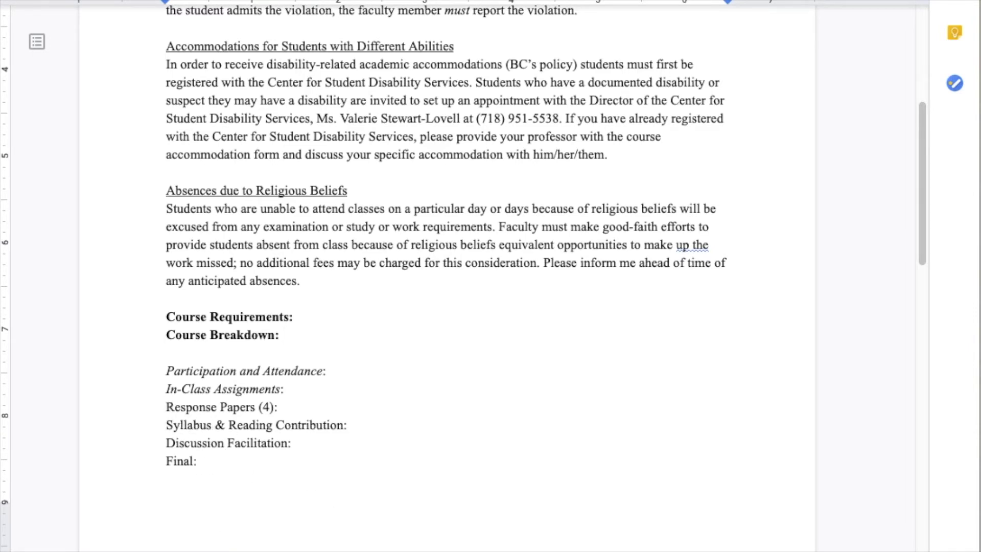
{"action": "scroll", "coordinate": [460, 276], "scroll_direction": "down", "scroll_amount": 3}
{"action": "scroll", "coordinate": [456, 547], "scroll_direction": "down", "scroll_amount": 3}
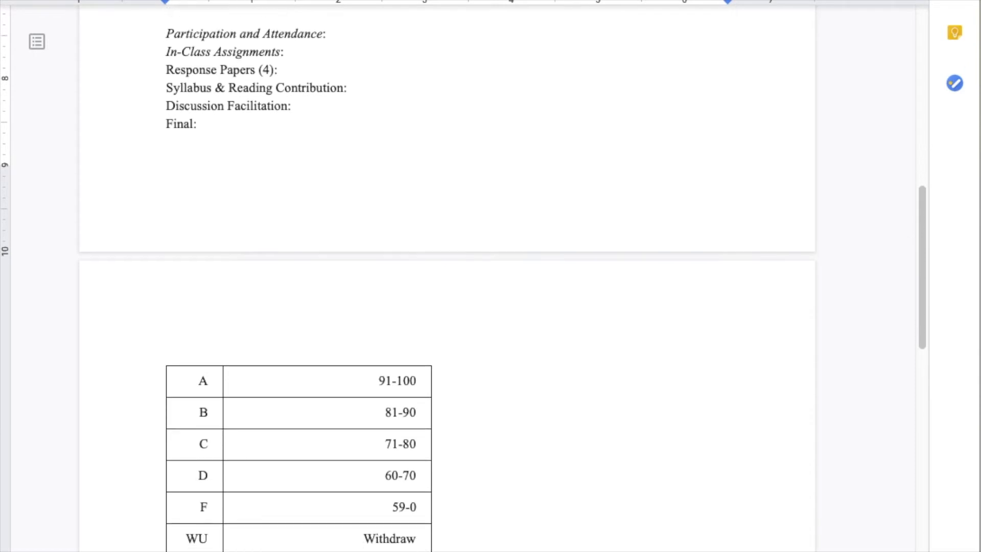
{"action": "left_click_drag", "start_coordinate": [439, 541], "coordinate": [163, 381]}
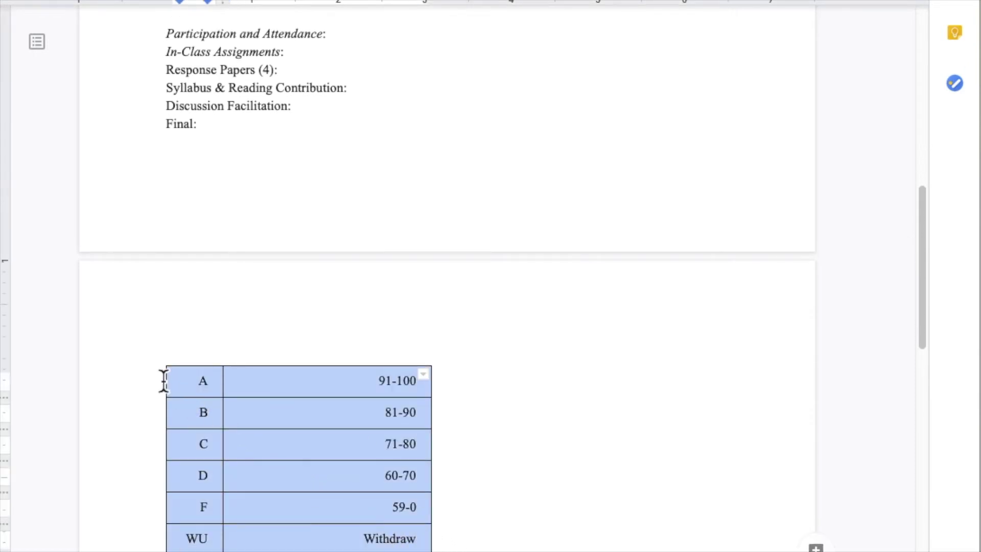
{"action": "left_click", "coordinate": [208, 385]}
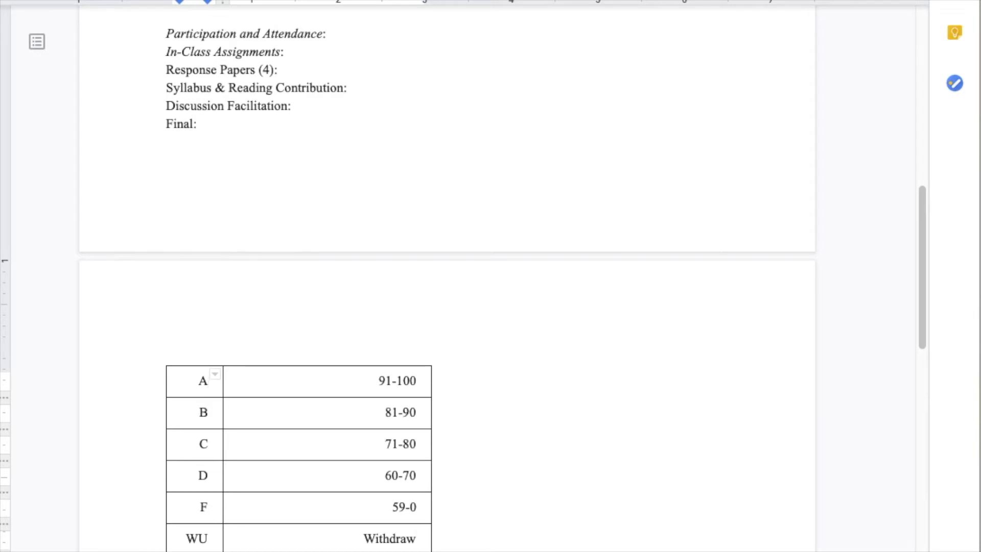
{"action": "scroll", "coordinate": [406, 435], "scroll_direction": "down", "scroll_amount": 3}
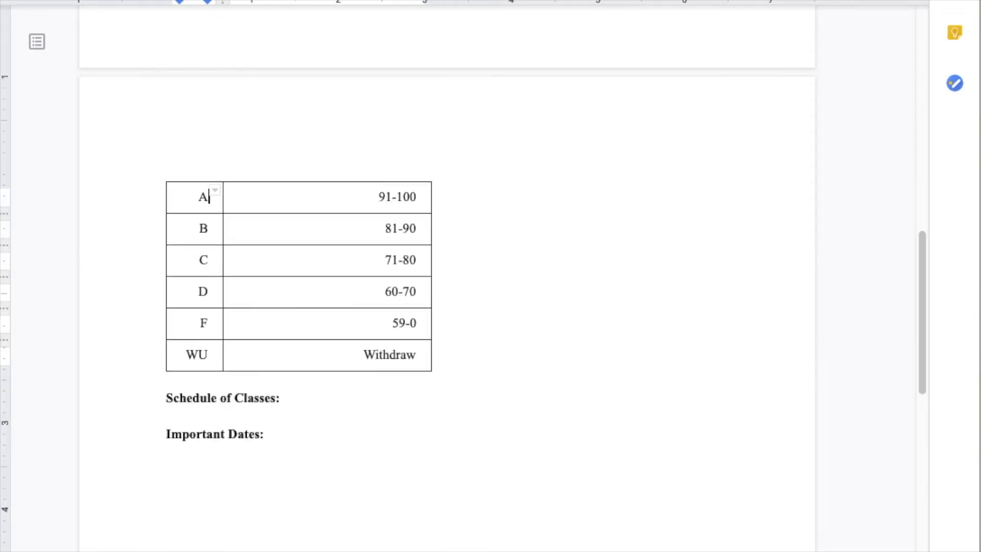
{"action": "left_click_drag", "start_coordinate": [309, 399], "coordinate": [155, 399]}
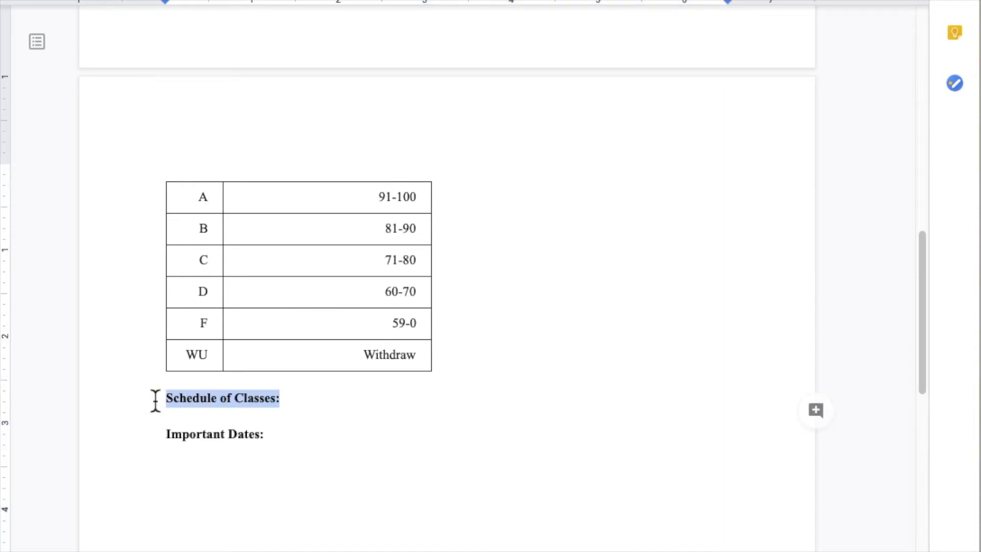
{"action": "left_click", "coordinate": [273, 448]}
{"action": "left_click_drag", "start_coordinate": [272, 449], "coordinate": [158, 436]}
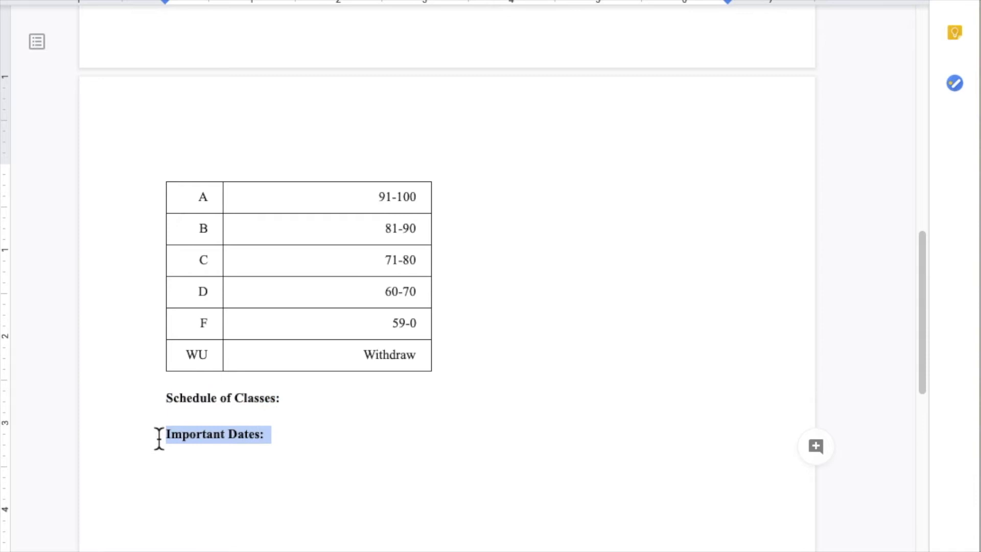
{"action": "left_click", "coordinate": [179, 485]}
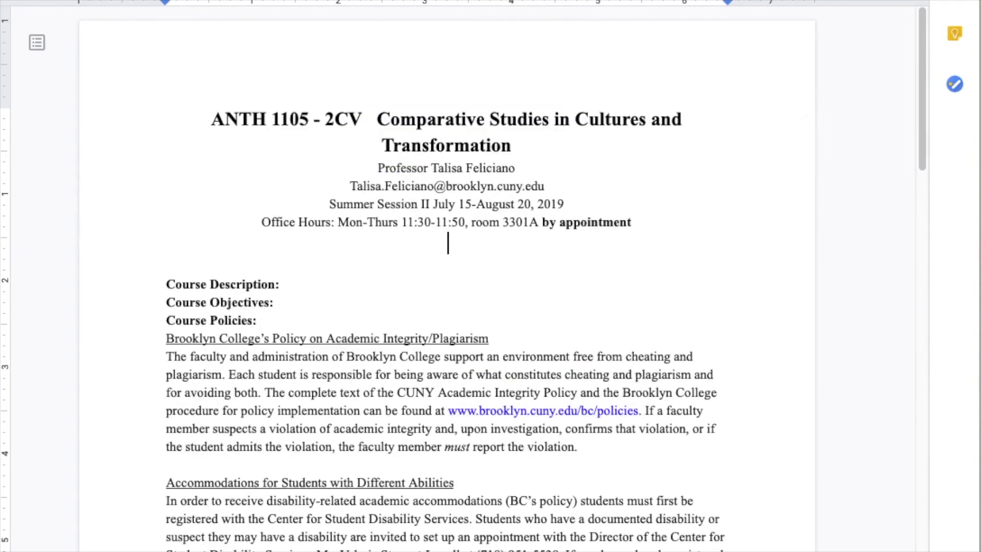
Paste the course summary paragraph and the five bulleted learning objectives, leaving a blank line before Course Policies
{"action": "type", "text": "This course will be a multidisciplinary survey course covering culture and history within at least two, but likely more, societies both historically and contemporarily. We will study some grand theories covering decolonization/postcolonial studies, urbanization, modernity, migration, borders, and globalization. Studies of race and ethnicity, gender and sexuality, cities, and youth will be peripherally included with the course. The course materials will be ethnographic and theoretical, but will not remain disciplinarily tied to anthropology. We will engage literature, music, films, and other cultural products in order to understand how cultural transformations occur. We will focus on the Americas (North and South, the Caribbean, Latin) in an attempt to disrupt binary thinking of the world as Old-New, East-West, North-South, First-Third. However, we will not be geographically tied to the Americas, but in fact will branch out to other places. Ultimately, we will see how the world’s cultures are often constantly undergoing transformations."}
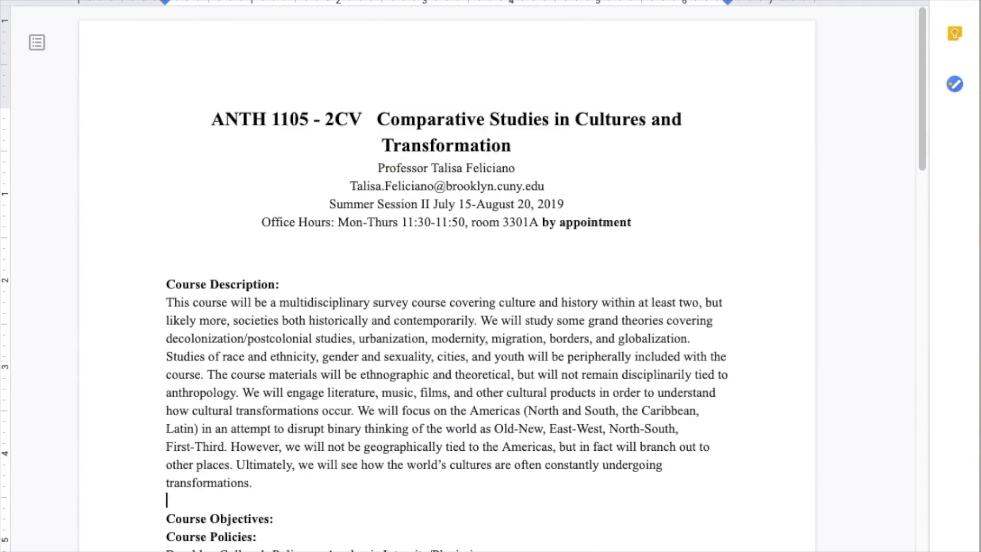
{"action": "key", "text": "Down"}
{"action": "key", "text": "End"}
{"action": "key", "text": "Return"}
{"action": "key", "text": "ctrl+v"}
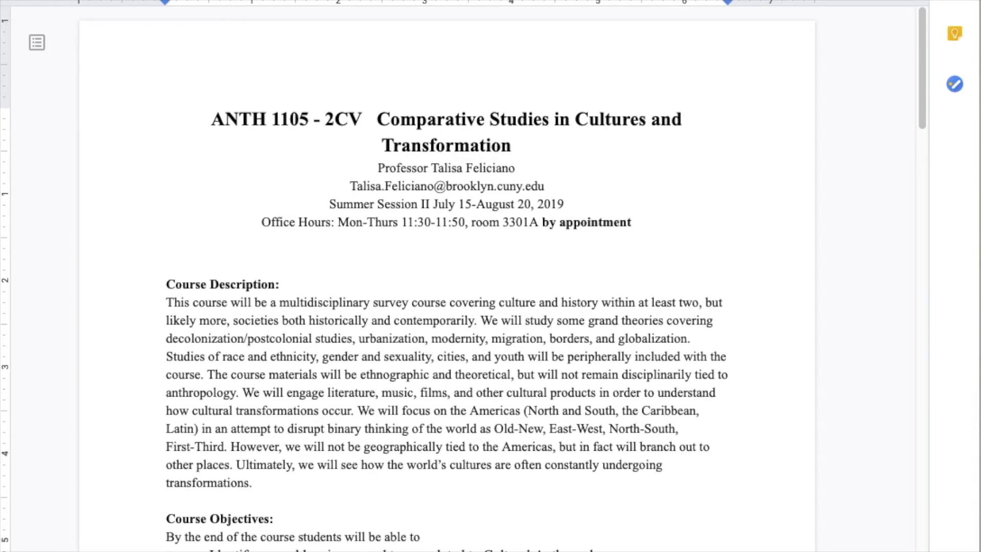
{"action": "key", "text": "Return"}
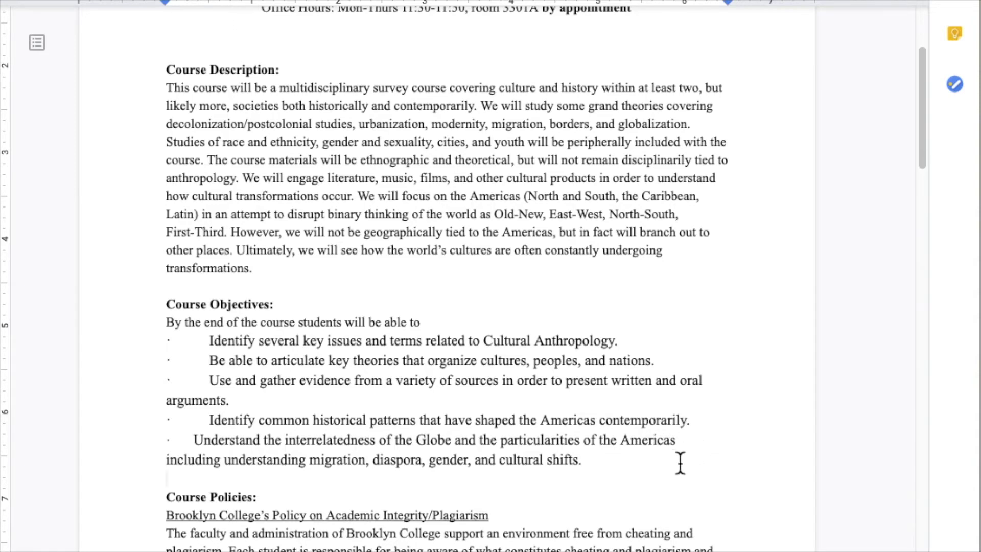
{"action": "scroll", "coordinate": [552, 535], "scroll_direction": "down", "scroll_amount": 10}
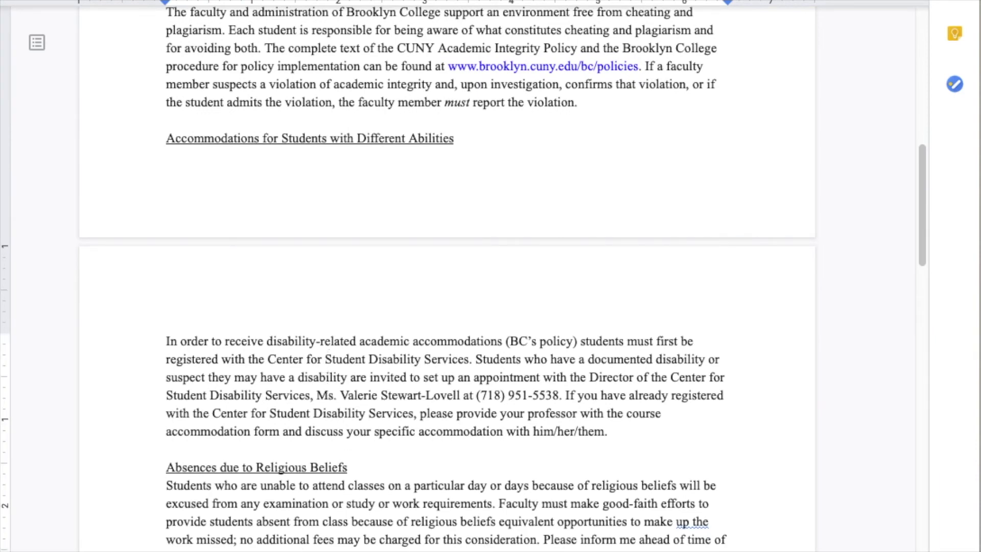
{"action": "scroll", "coordinate": [399, 531], "scroll_direction": "down", "scroll_amount": 3}
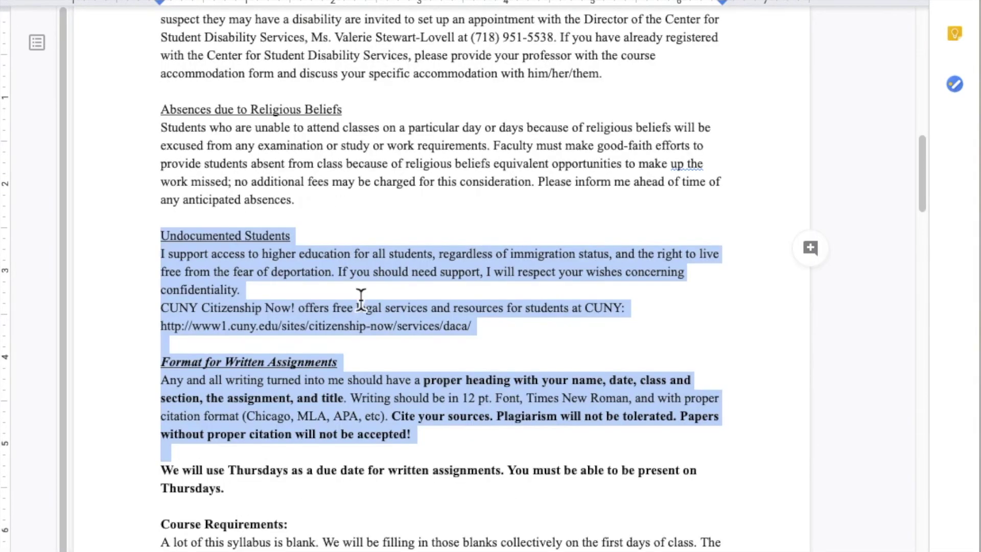
{"action": "scroll", "coordinate": [361, 298], "scroll_direction": "down", "scroll_amount": 12}
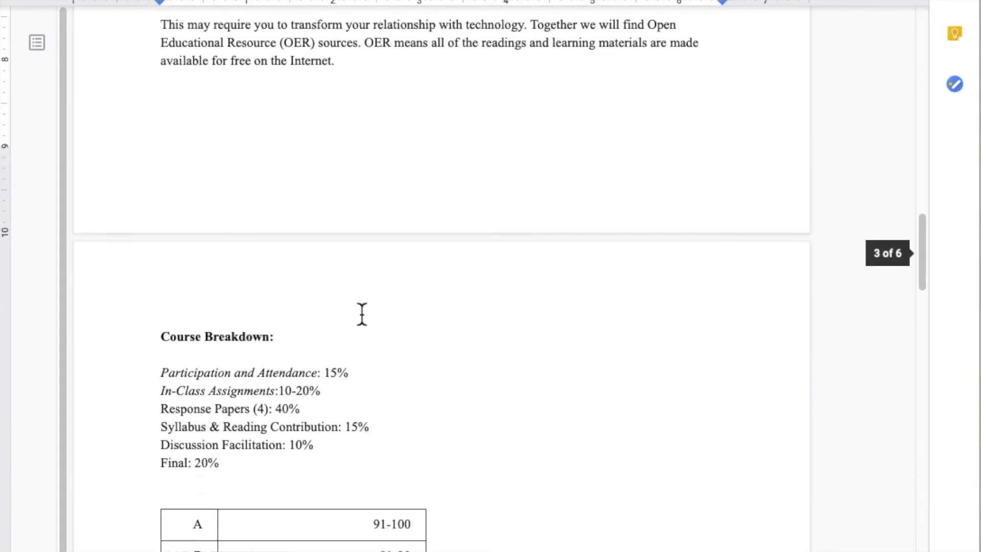
{"action": "scroll", "coordinate": [348, 296], "scroll_direction": "up", "scroll_amount": 5}
{"action": "left_click_drag", "start_coordinate": [162, 176], "coordinate": [309, 267]}
{"action": "scroll", "coordinate": [401, 334], "scroll_direction": "up", "scroll_amount": 10}
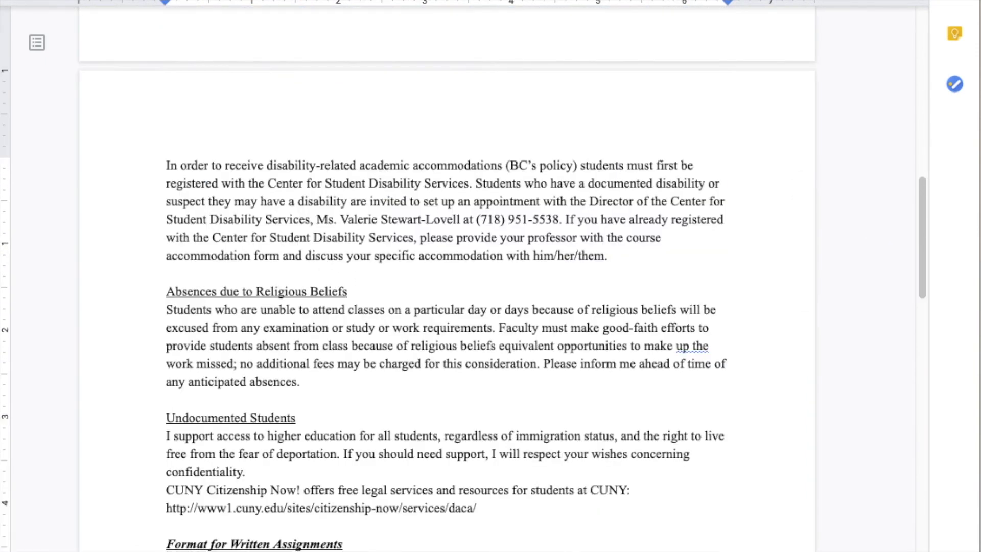
{"action": "scroll", "coordinate": [398, 504], "scroll_direction": "down", "scroll_amount": 2}
{"action": "scroll", "coordinate": [394, 547], "scroll_direction": "down", "scroll_amount": 1}
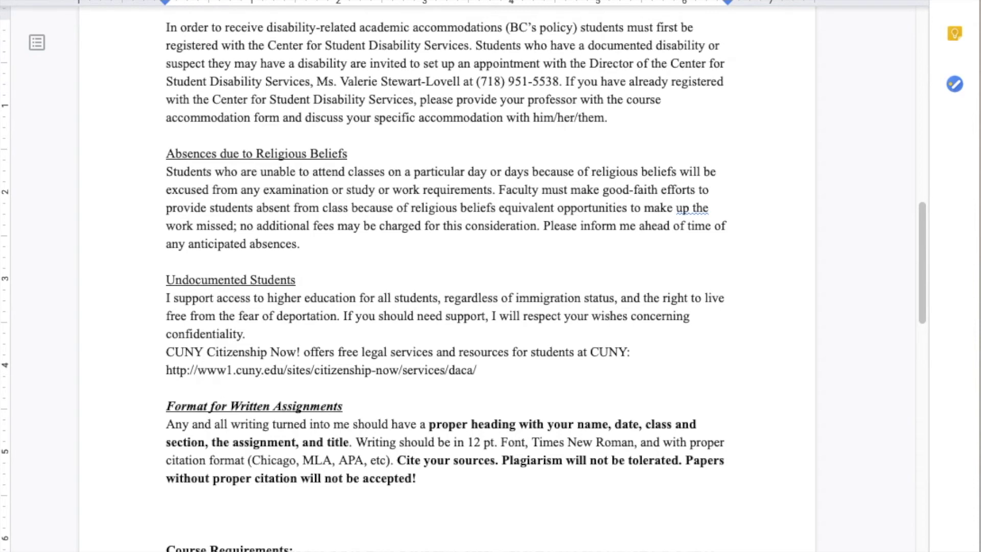
In the original syllabus, select the six graded categories with their percentages, Participation 15% through Final 20%
{"action": "scroll", "coordinate": [402, 511], "scroll_direction": "down", "scroll_amount": 5}
{"action": "scroll", "coordinate": [402, 510], "scroll_direction": "up", "scroll_amount": 1}
{"action": "scroll", "coordinate": [402, 511], "scroll_direction": "down", "scroll_amount": 4}
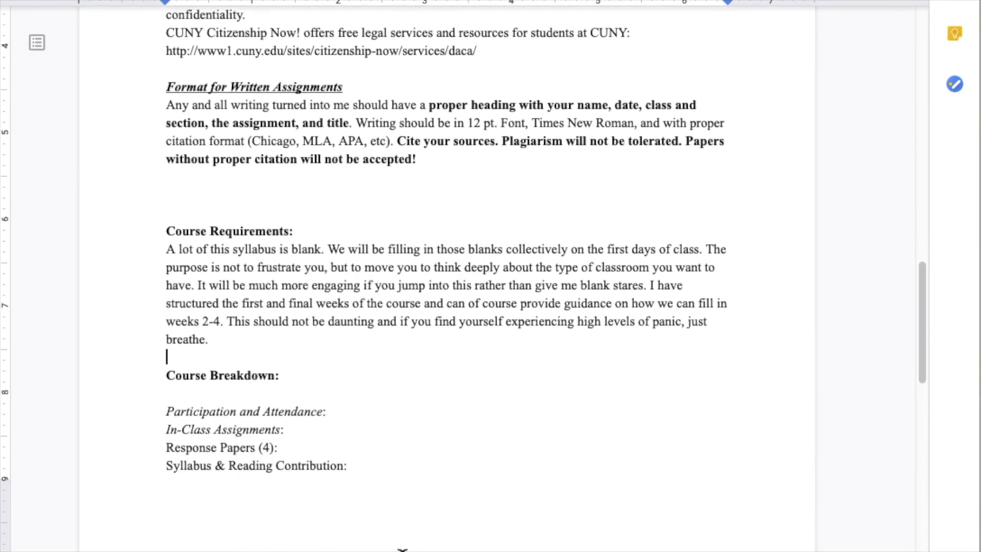
{"action": "scroll", "coordinate": [402, 511], "scroll_direction": "down", "scroll_amount": 4}
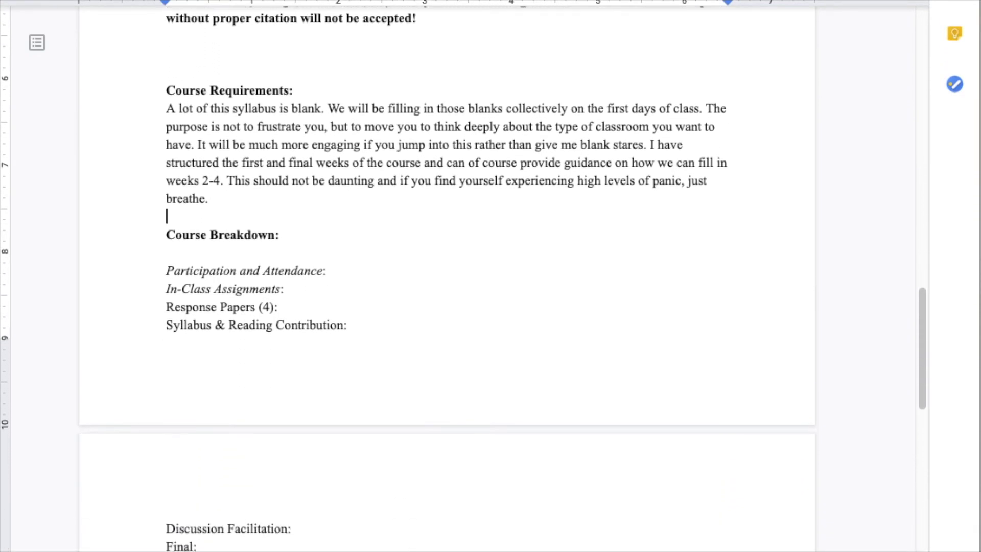
{"action": "scroll", "coordinate": [409, 279], "scroll_direction": "down", "scroll_amount": 1}
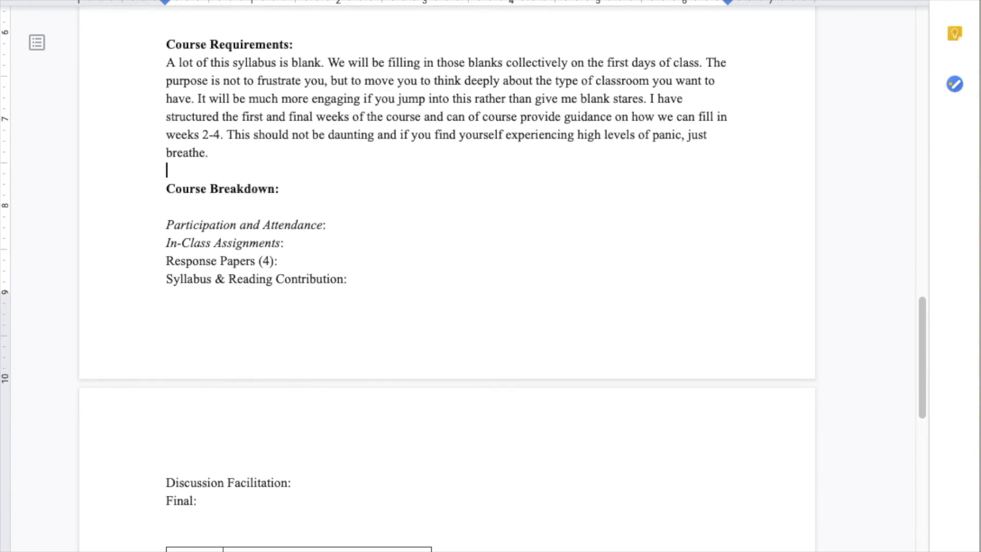
{"action": "scroll", "coordinate": [447, 276], "scroll_direction": "down", "scroll_amount": 4}
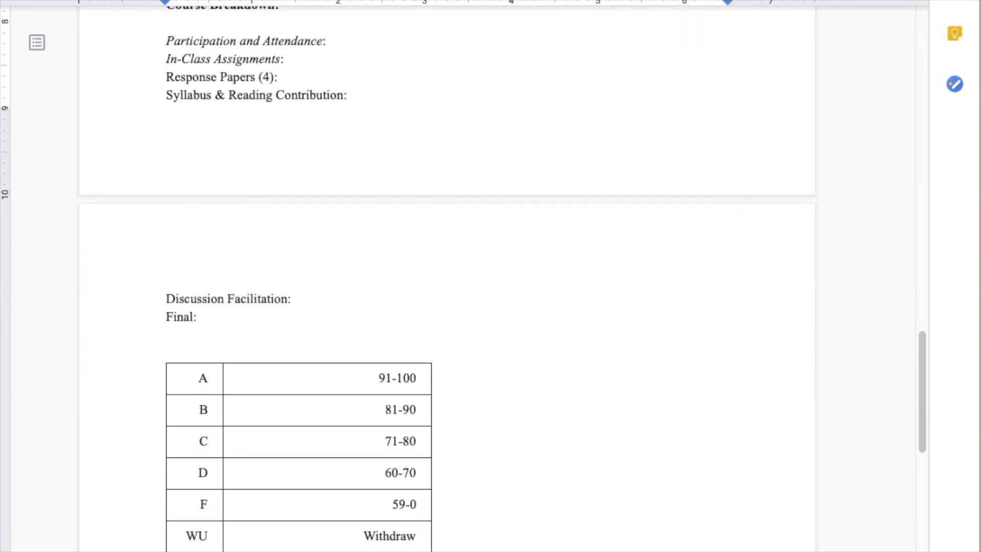
{"action": "scroll", "coordinate": [466, 536], "scroll_direction": "up", "scroll_amount": 2}
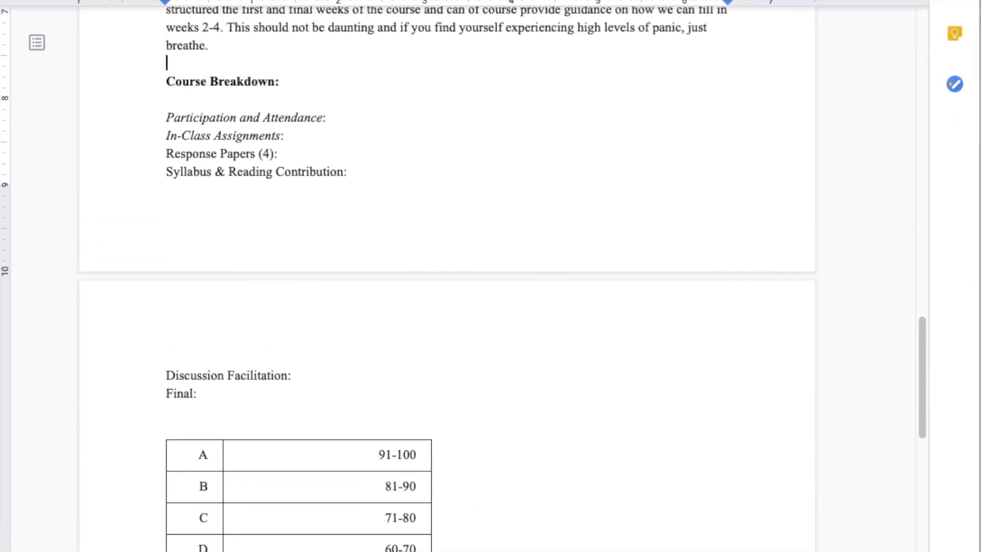
{"action": "key", "text": "ctrl+shift+Up"}
{"action": "scroll", "coordinate": [500, 544], "scroll_direction": "down", "scroll_amount": 5}
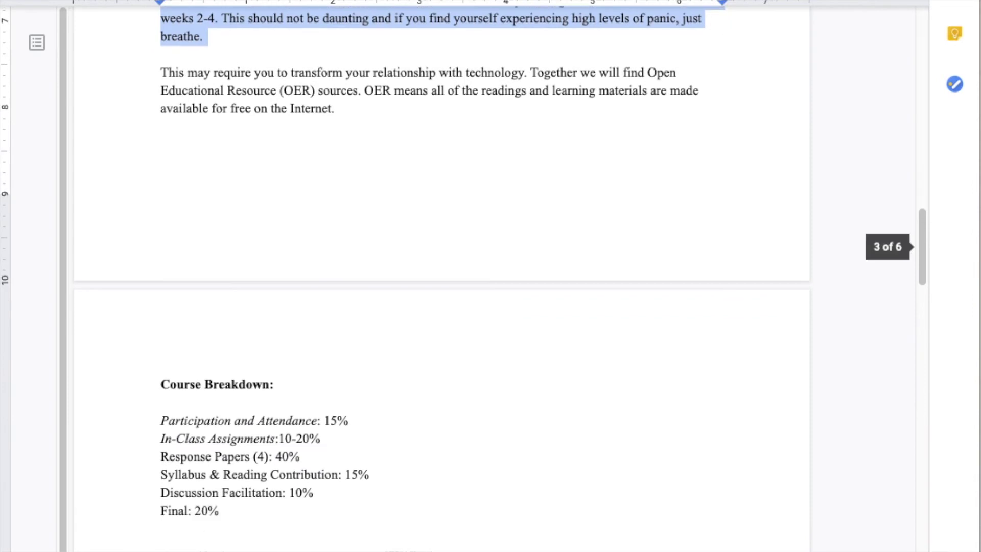
{"action": "left_click_drag", "start_coordinate": [162, 388], "coordinate": [268, 490]}
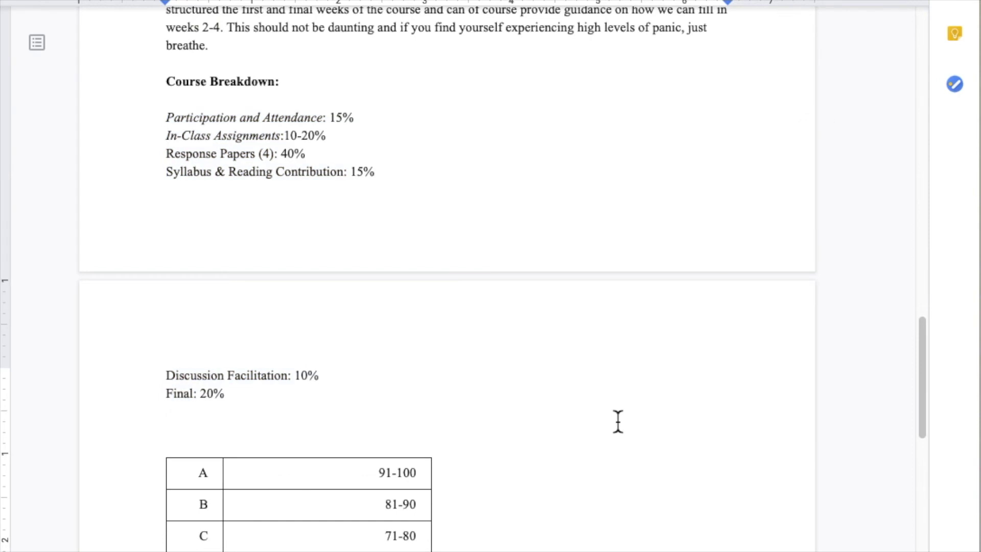
{"action": "scroll", "coordinate": [363, 486], "scroll_direction": "down", "scroll_amount": 3}
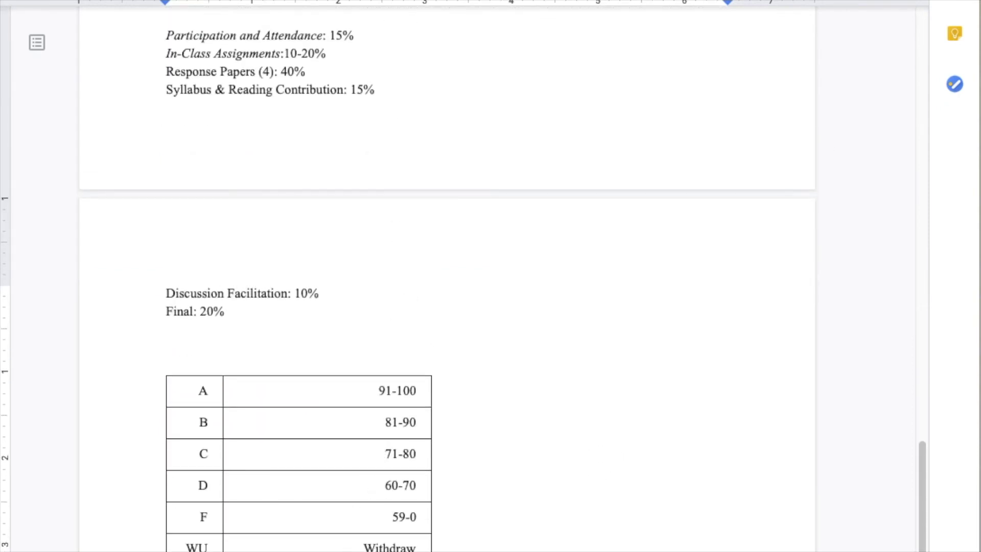
{"action": "scroll", "coordinate": [446, 276], "scroll_direction": "down", "scroll_amount": 15}
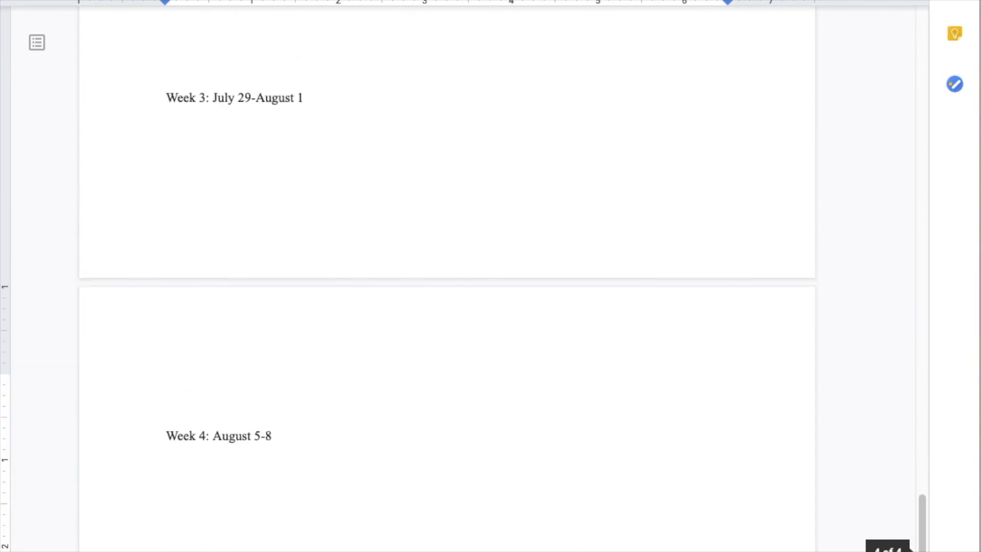
{"action": "scroll", "coordinate": [446, 275], "scroll_direction": "up", "scroll_amount": 2}
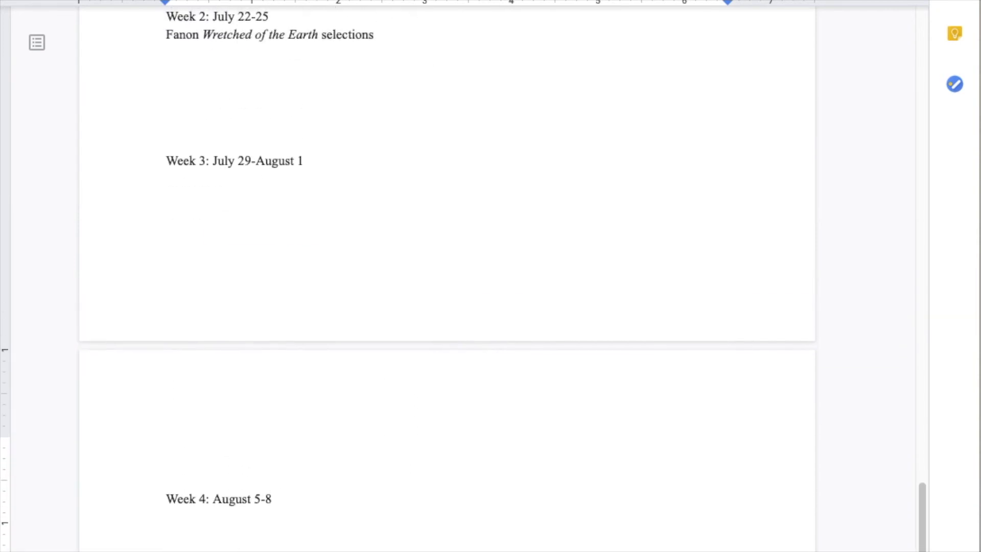
{"action": "scroll", "coordinate": [447, 276], "scroll_direction": "up", "scroll_amount": 5}
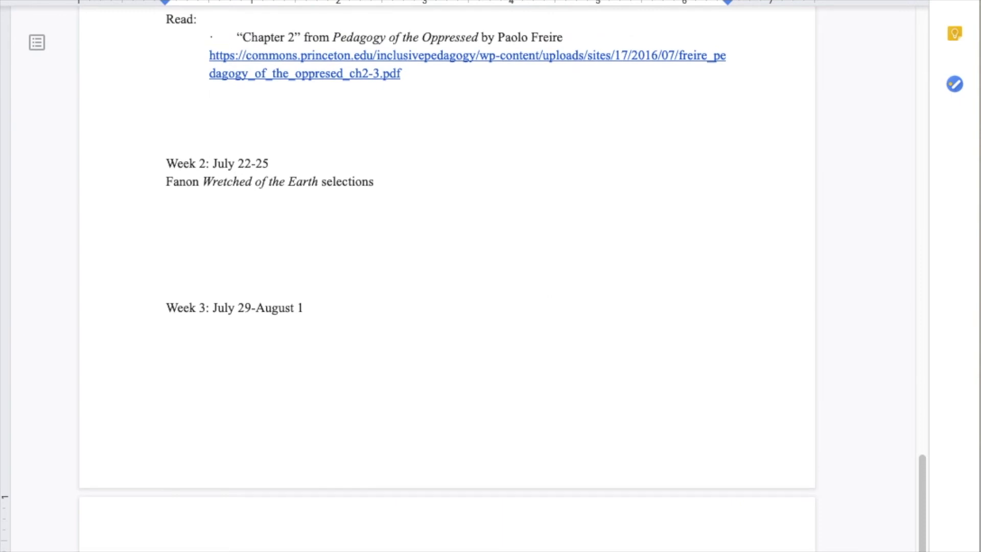
{"action": "scroll", "coordinate": [311, 334], "scroll_direction": "up", "scroll_amount": 3}
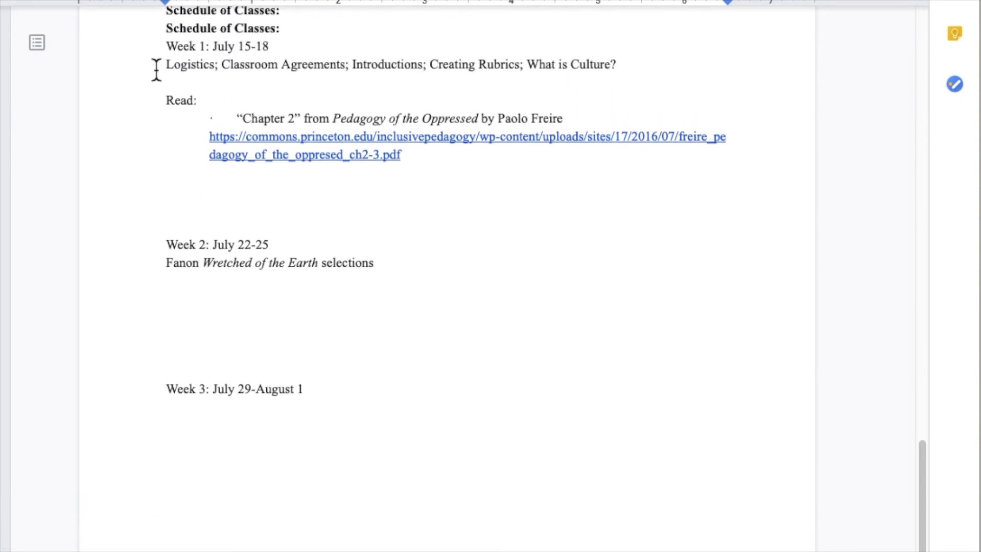
{"action": "left_click_drag", "start_coordinate": [156, 69], "coordinate": [625, 74]}
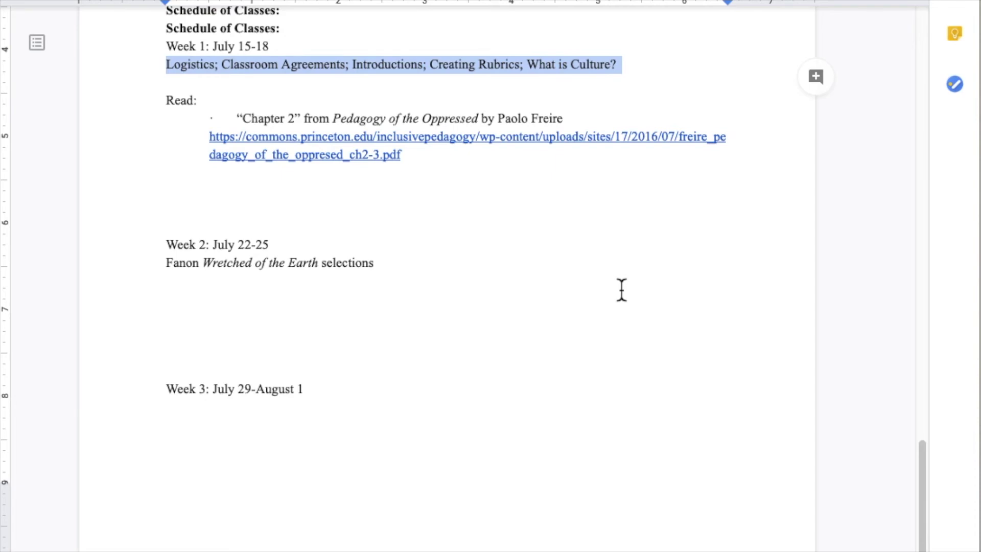
{"action": "scroll", "coordinate": [596, 374], "scroll_direction": "down", "scroll_amount": 4}
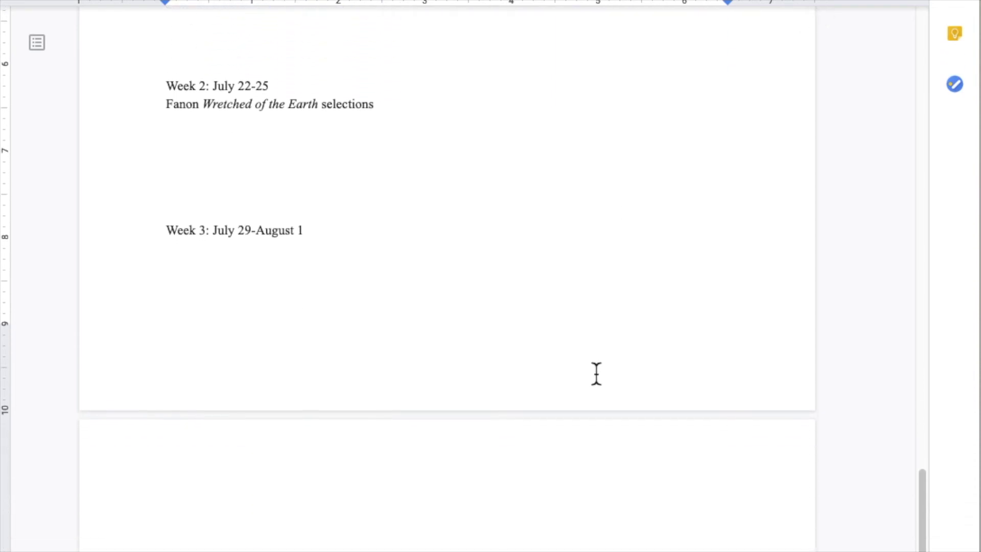
{"action": "scroll", "coordinate": [596, 374], "scroll_direction": "down", "scroll_amount": 3}
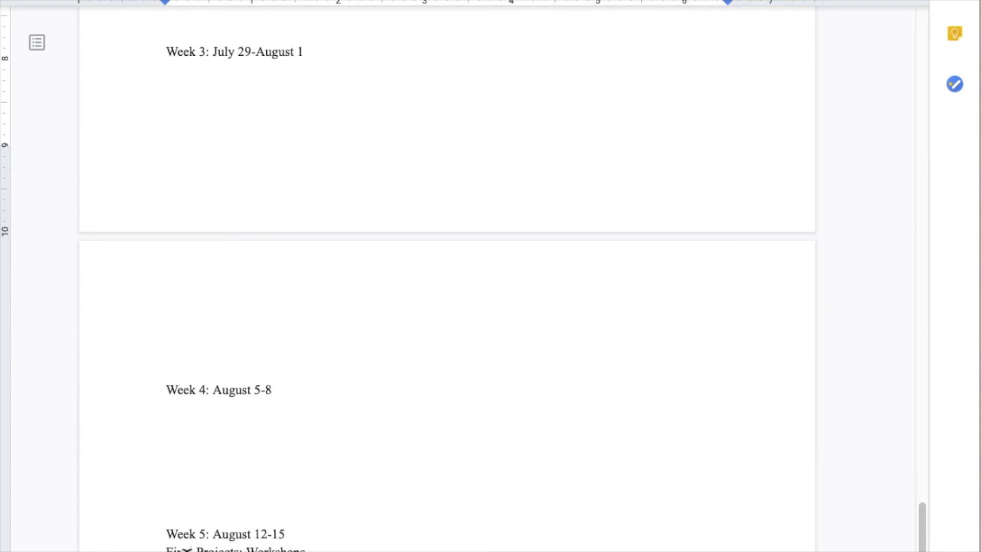
{"action": "left_click_drag", "start_coordinate": [166, 547], "coordinate": [305, 548]}
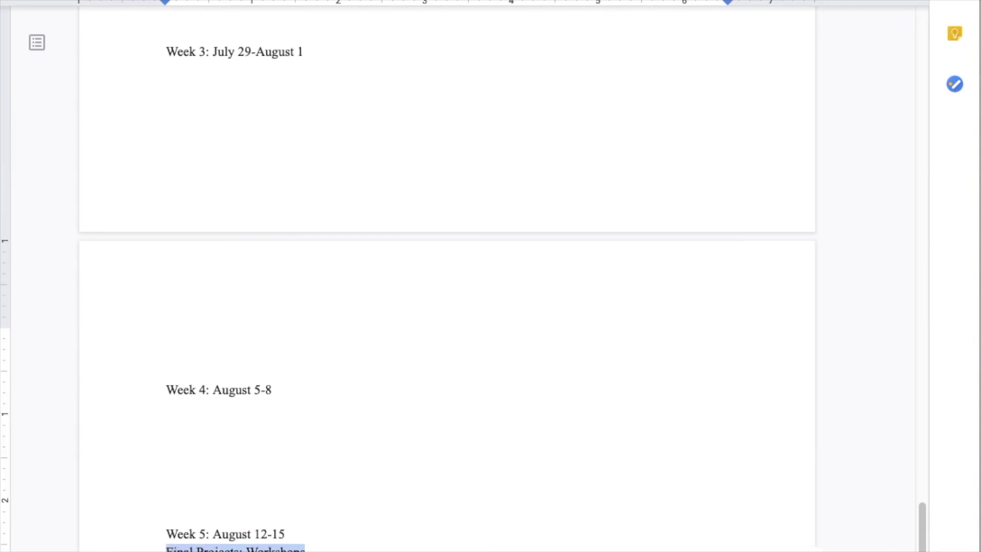
{"action": "scroll", "coordinate": [306, 283], "scroll_direction": "down", "scroll_amount": 8}
{"action": "left_click", "coordinate": [306, 284]}
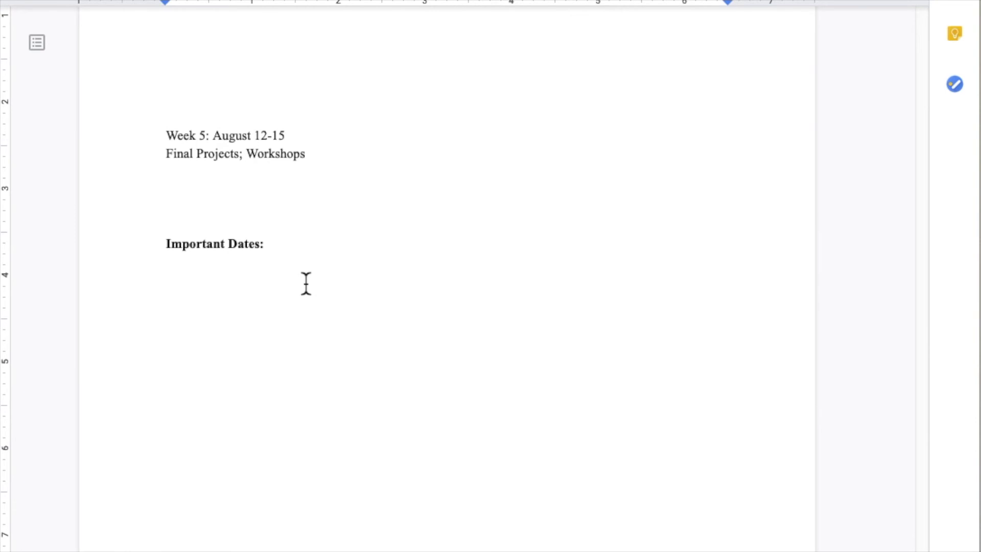
{"action": "scroll", "coordinate": [306, 284], "scroll_direction": "down", "scroll_amount": 6}
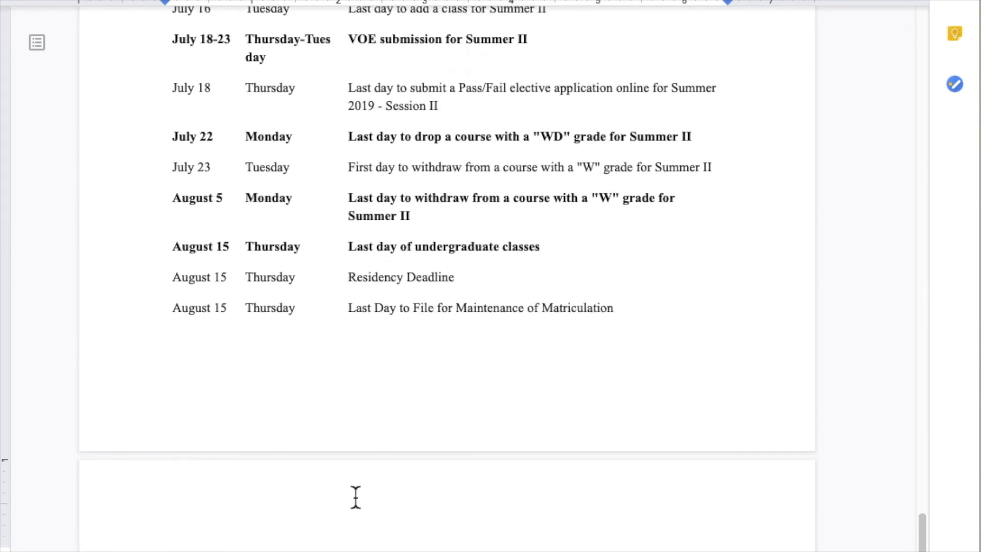
{"action": "scroll", "coordinate": [404, 545], "scroll_direction": "up", "scroll_amount": 3}
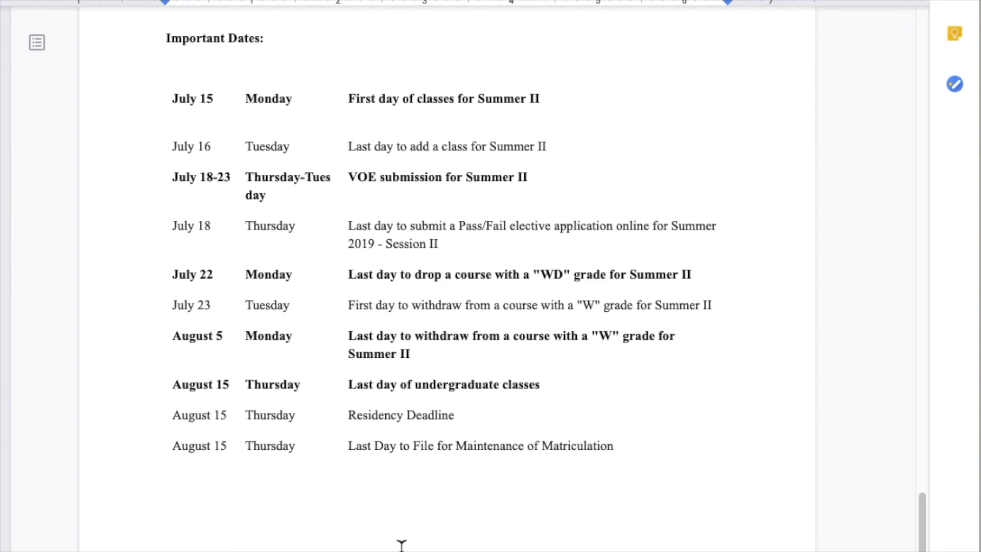
{"action": "scroll", "coordinate": [448, 276], "scroll_direction": "down", "scroll_amount": 2}
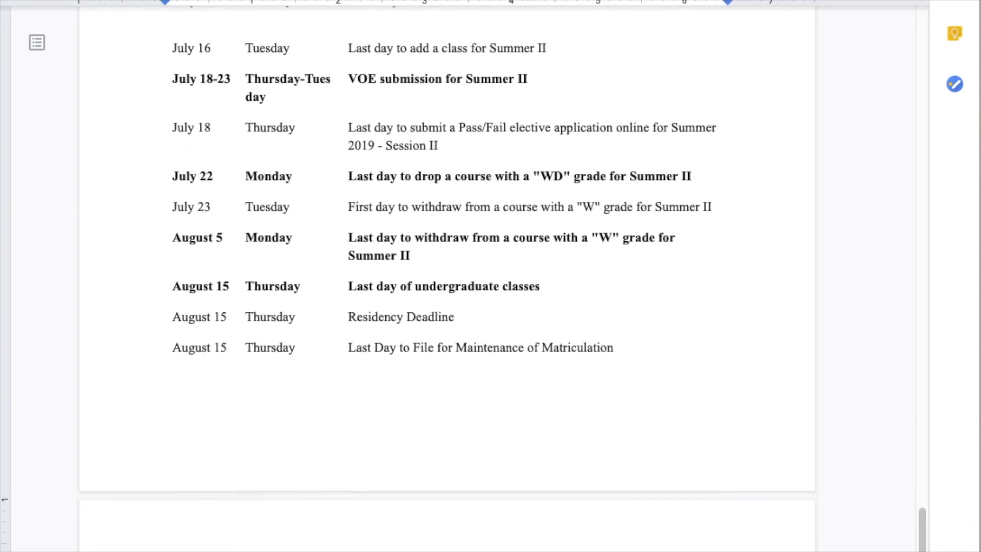
{"action": "scroll", "coordinate": [448, 276], "scroll_direction": "up", "scroll_amount": 1}
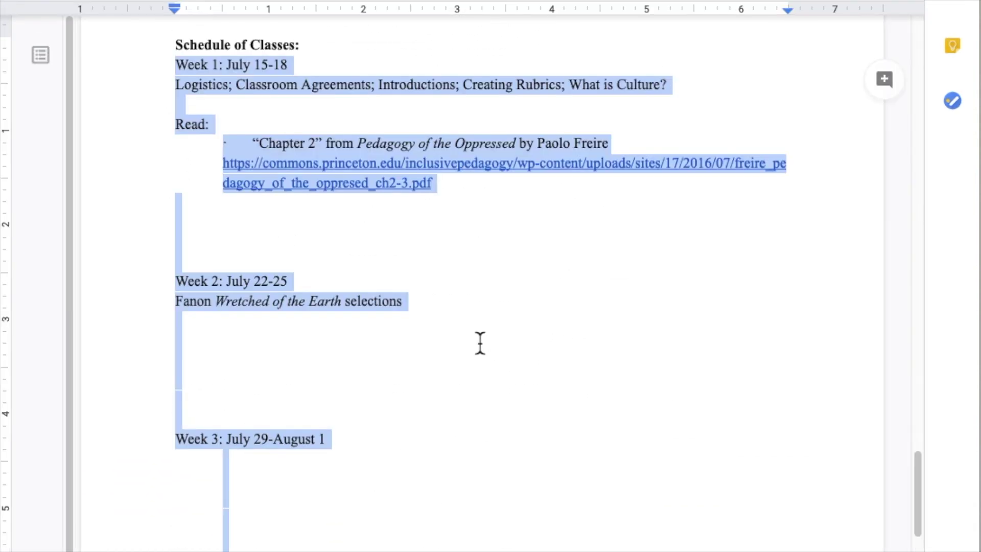
Deselect the new schedule and scroll through each week's readings and links, including Week 4 Immigration
{"action": "scroll", "coordinate": [482, 345], "scroll_direction": "down", "scroll_amount": 2}
{"action": "scroll", "coordinate": [479, 343], "scroll_direction": "down", "scroll_amount": 4}
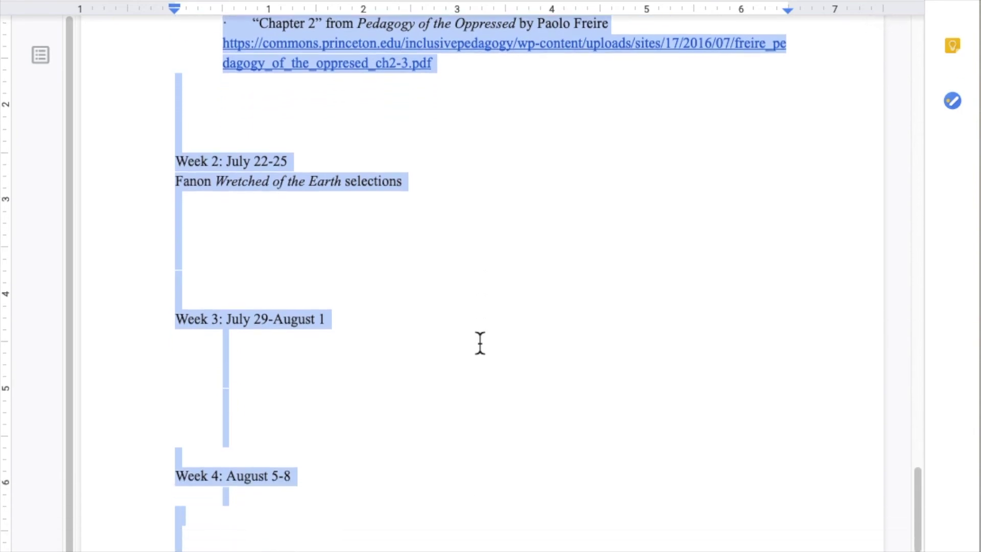
{"action": "scroll", "coordinate": [479, 344], "scroll_direction": "up", "scroll_amount": 3}
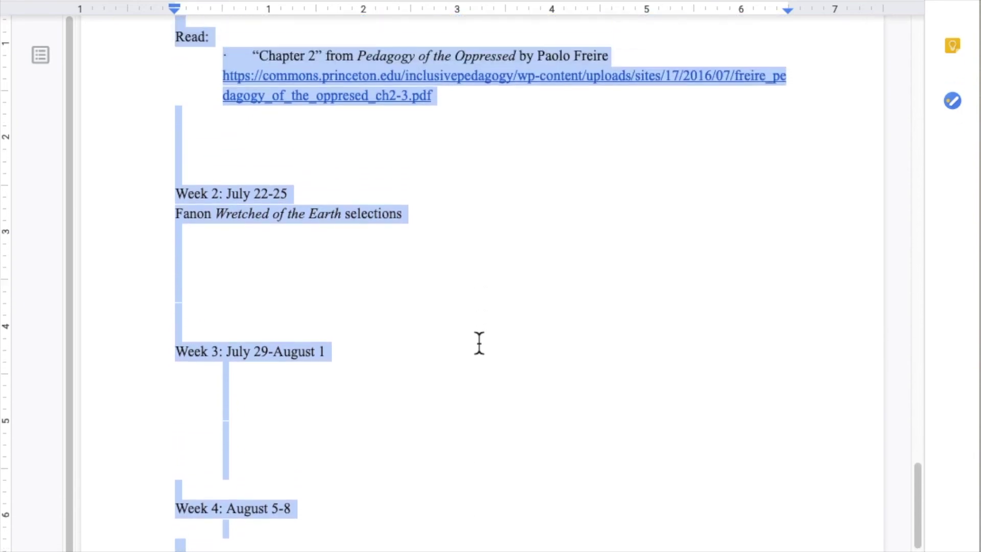
{"action": "left_click", "coordinate": [479, 344]}
{"action": "scroll", "coordinate": [479, 343], "scroll_direction": "down", "scroll_amount": 15}
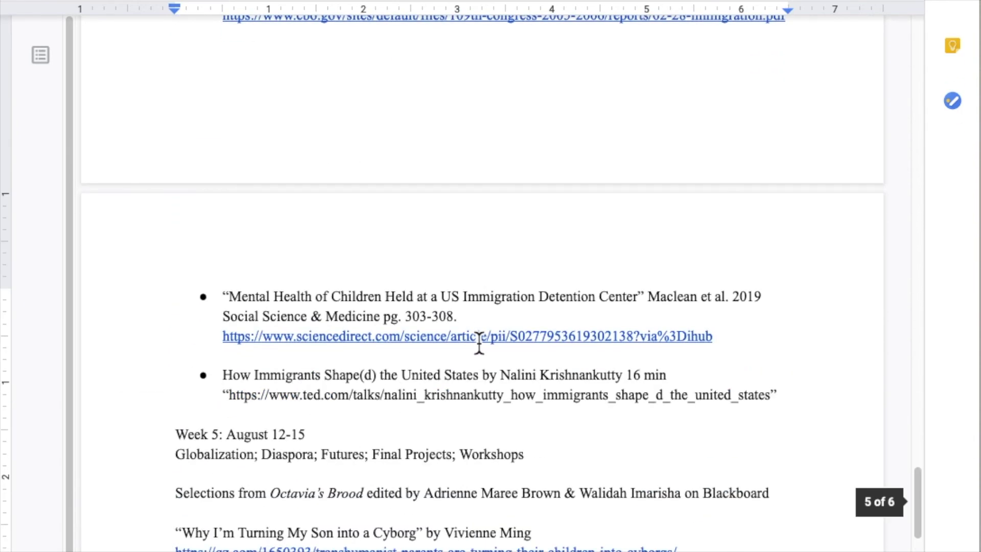
{"action": "scroll", "coordinate": [477, 343], "scroll_direction": "down", "scroll_amount": 5}
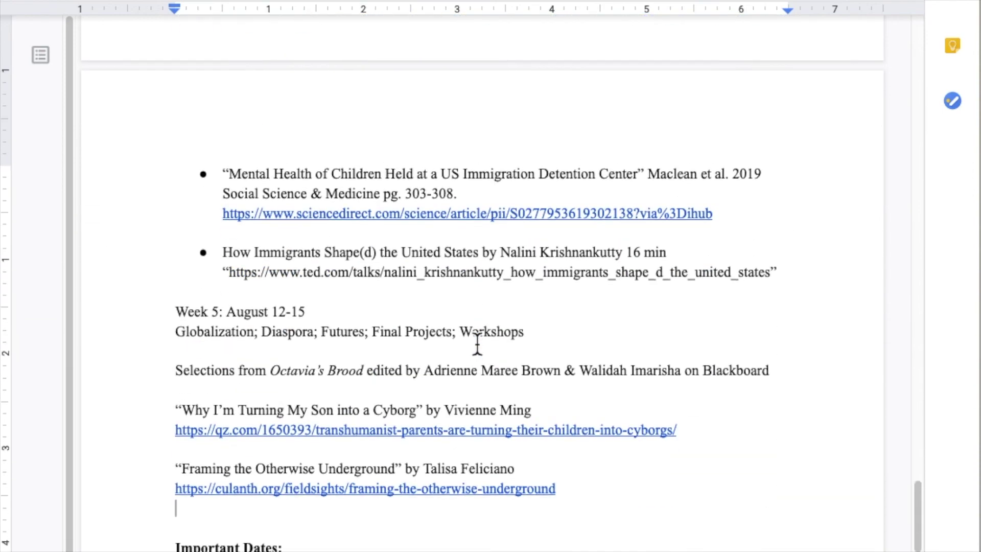
{"action": "scroll", "coordinate": [477, 343], "scroll_direction": "up", "scroll_amount": 13}
{"action": "scroll", "coordinate": [477, 343], "scroll_direction": "up", "scroll_amount": 15}
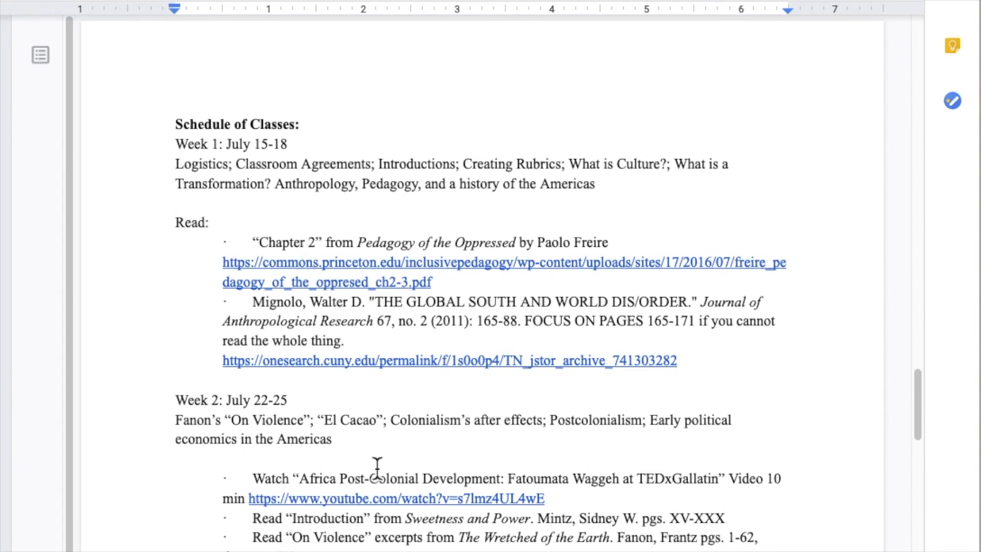
{"action": "scroll", "coordinate": [459, 478], "scroll_direction": "down", "scroll_amount": 3}
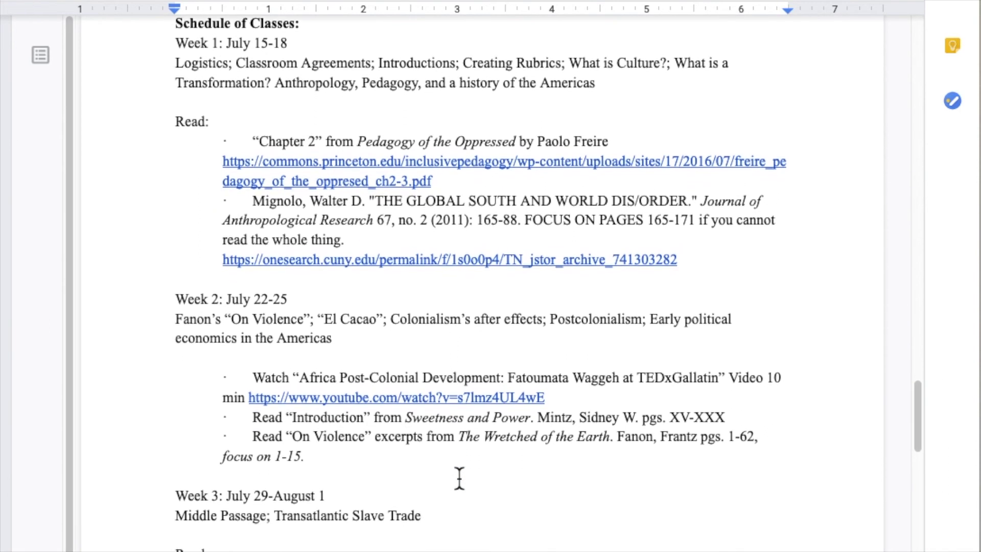
{"action": "scroll", "coordinate": [459, 479], "scroll_direction": "down", "scroll_amount": 5}
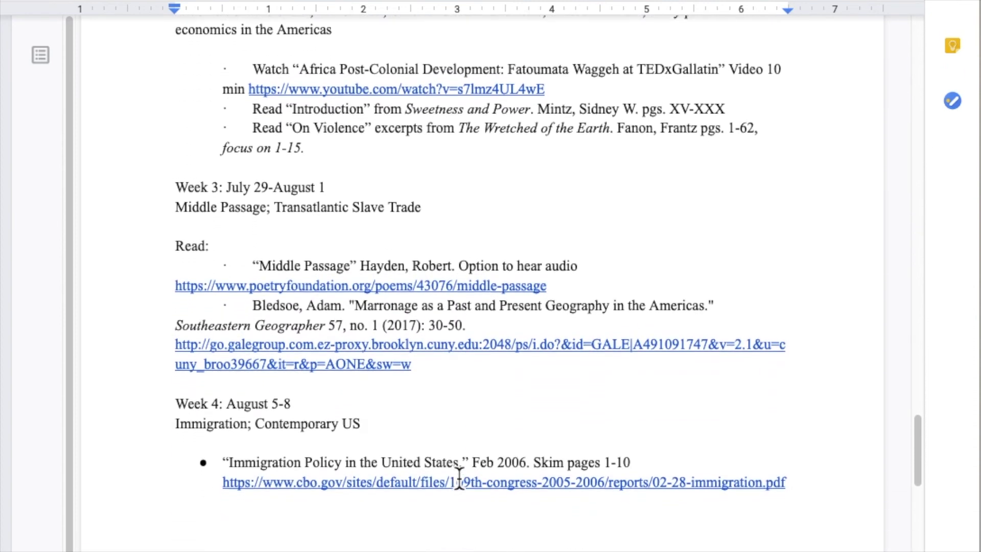
{"action": "scroll", "coordinate": [459, 479], "scroll_direction": "down", "scroll_amount": 4}
{"action": "scroll", "coordinate": [459, 478], "scroll_direction": "down", "scroll_amount": 3}
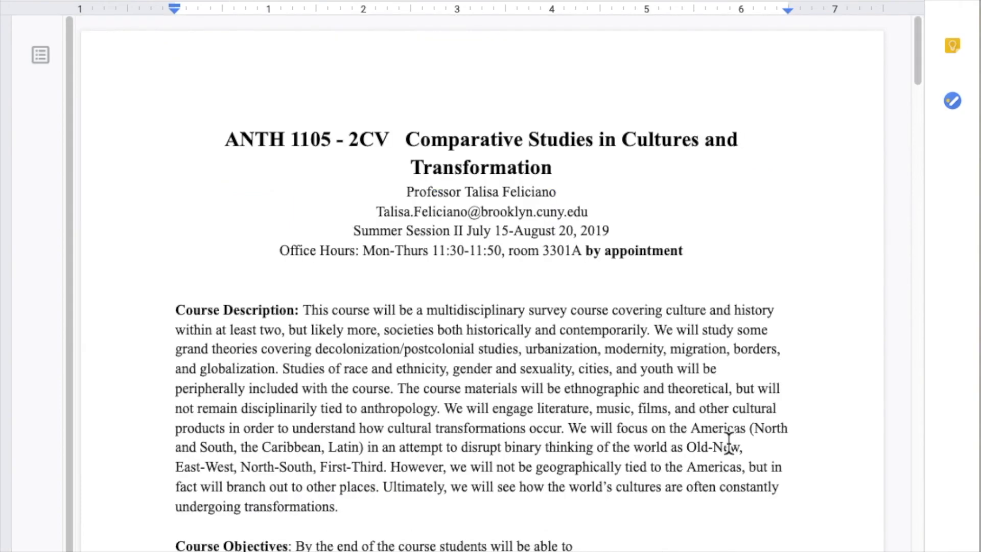
{"action": "scroll", "coordinate": [728, 443], "scroll_direction": "down", "scroll_amount": 8}
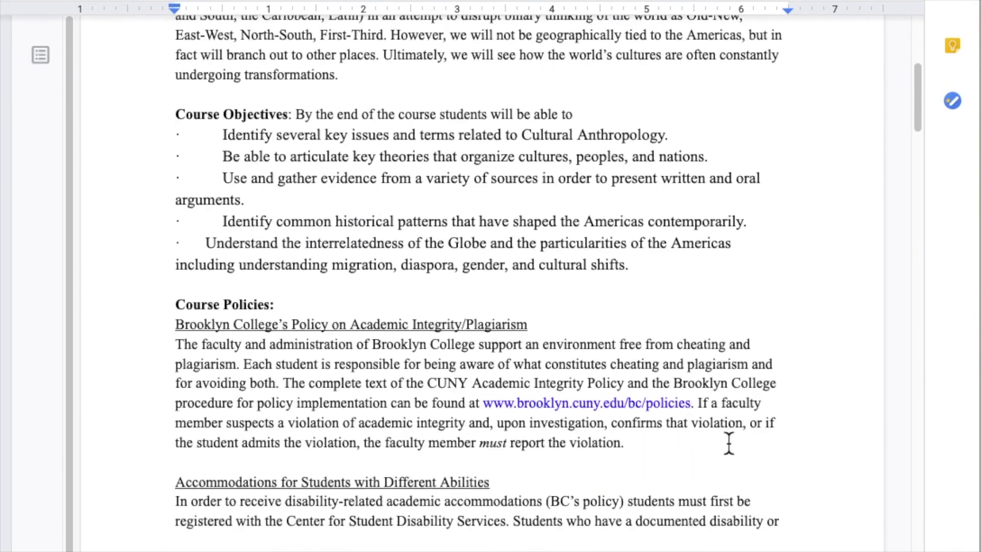
{"action": "scroll", "coordinate": [728, 443], "scroll_direction": "down", "scroll_amount": 15}
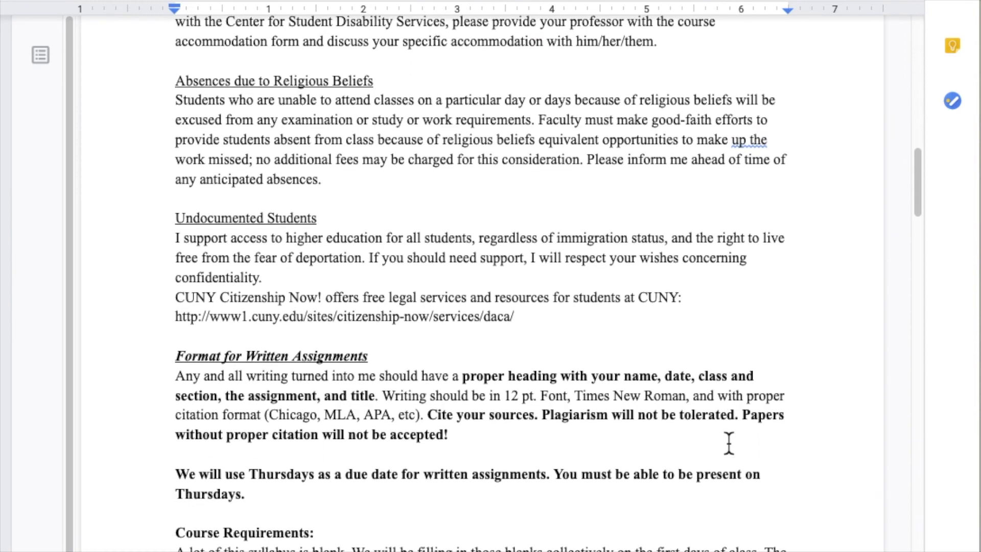
{"action": "scroll", "coordinate": [728, 443], "scroll_direction": "down", "scroll_amount": 13}
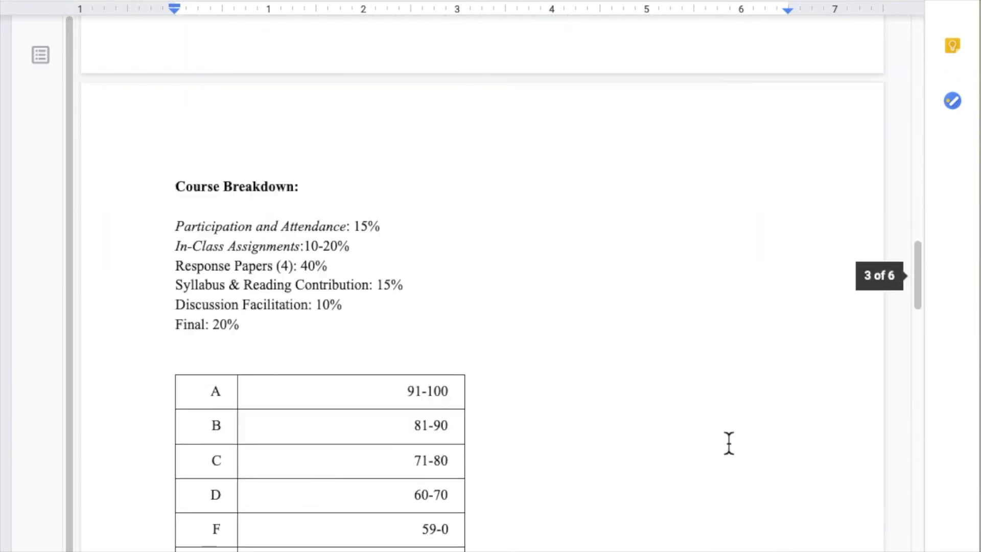
{"action": "scroll", "coordinate": [728, 443], "scroll_direction": "down", "scroll_amount": 12}
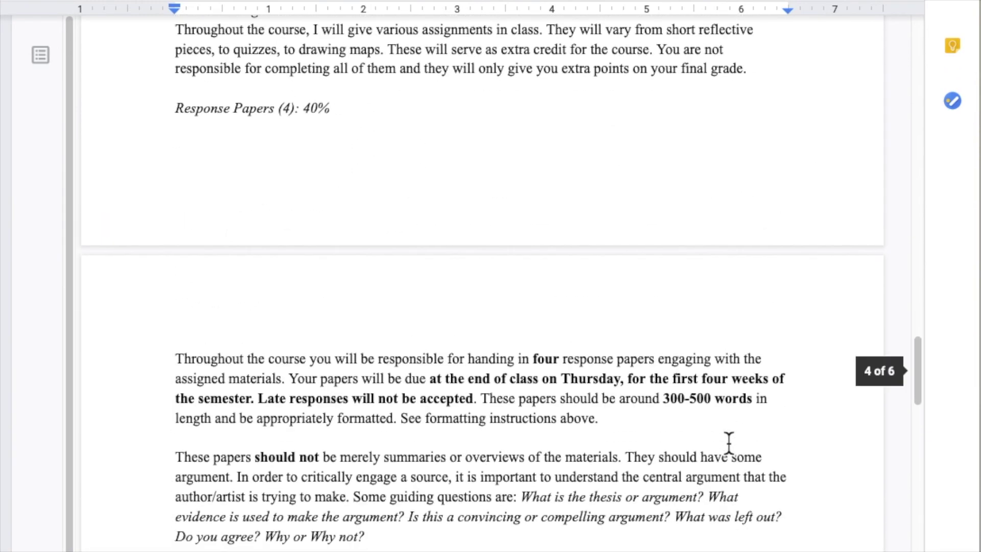
{"action": "scroll", "coordinate": [729, 443], "scroll_direction": "down", "scroll_amount": 18}
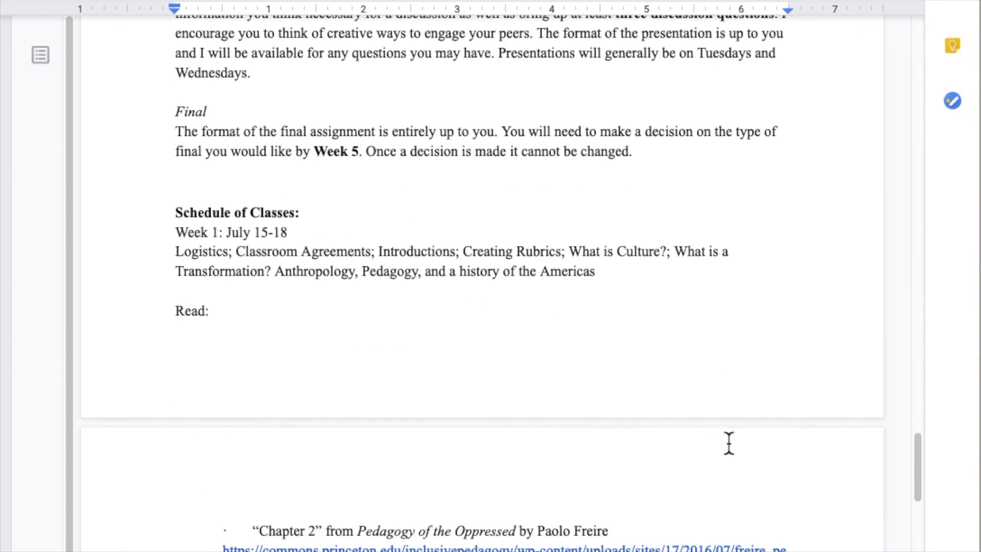
{"action": "scroll", "coordinate": [728, 443], "scroll_direction": "down", "scroll_amount": 10}
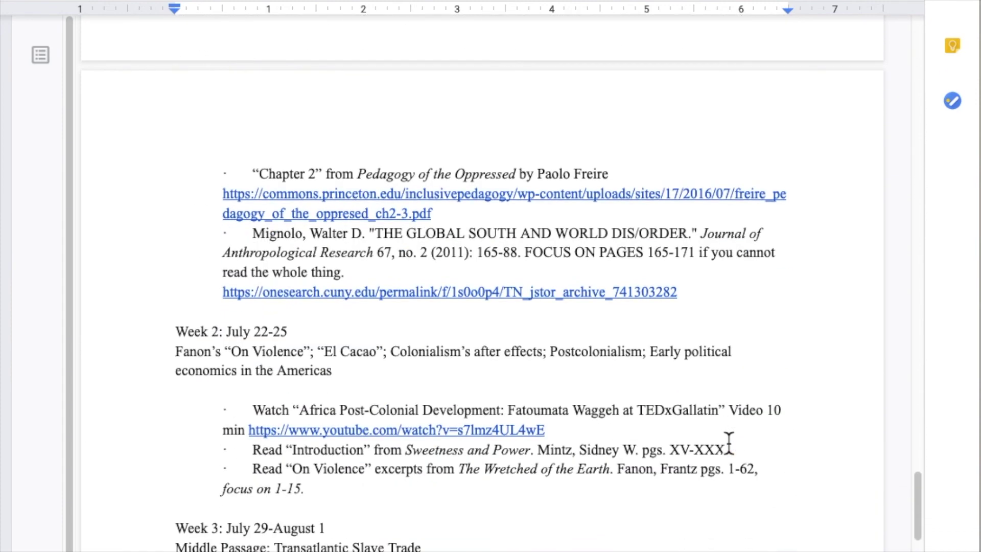
{"action": "scroll", "coordinate": [729, 443], "scroll_direction": "down", "scroll_amount": 1}
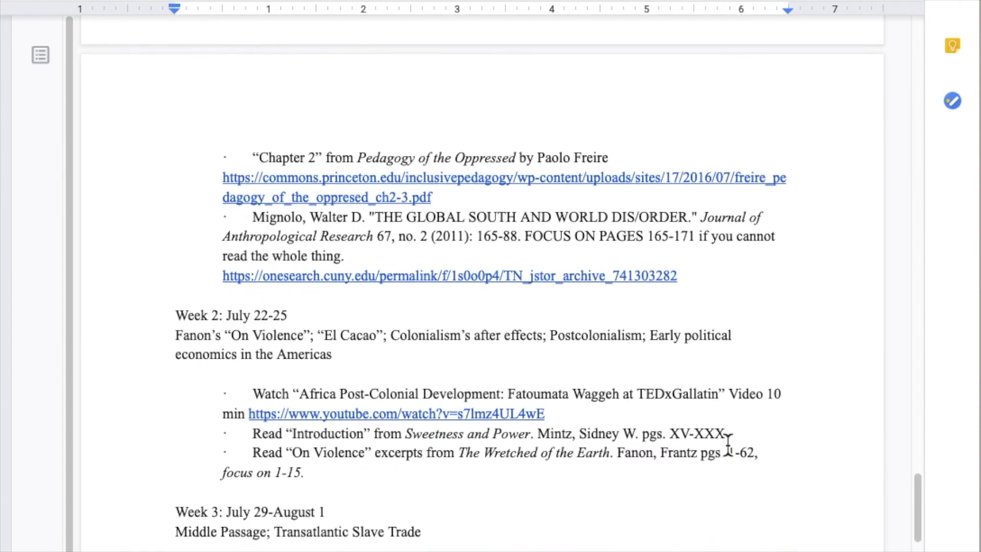
{"action": "scroll", "coordinate": [728, 443], "scroll_direction": "down", "scroll_amount": 7}
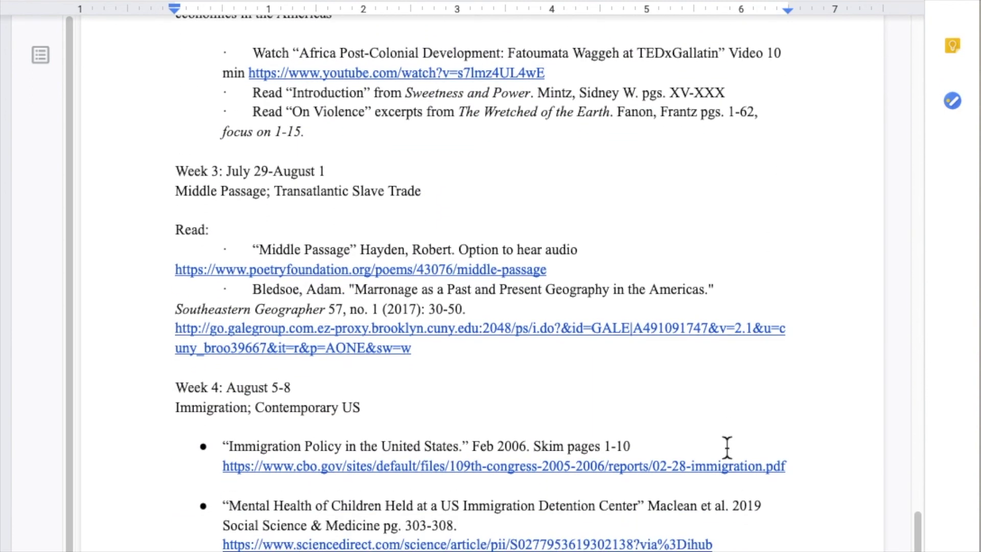
{"action": "scroll", "coordinate": [724, 449], "scroll_direction": "down", "scroll_amount": 3}
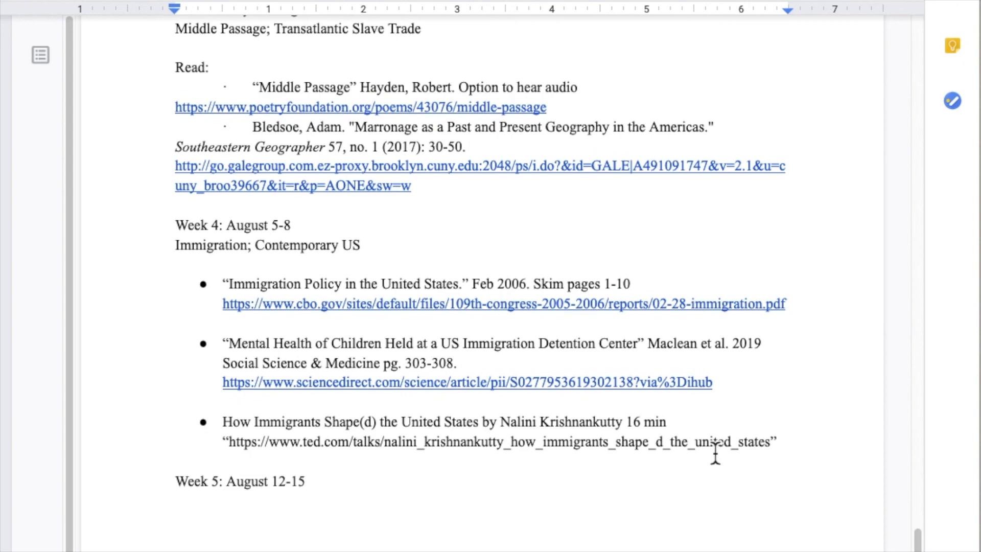
{"action": "scroll", "coordinate": [721, 452], "scroll_direction": "down", "scroll_amount": 1}
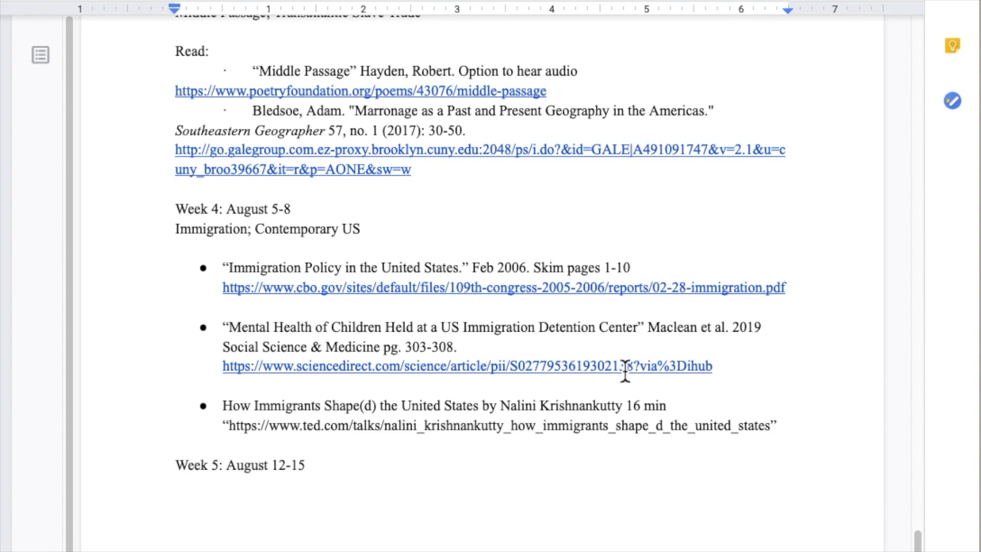
{"action": "scroll", "coordinate": [625, 370], "scroll_direction": "down", "scroll_amount": 12}
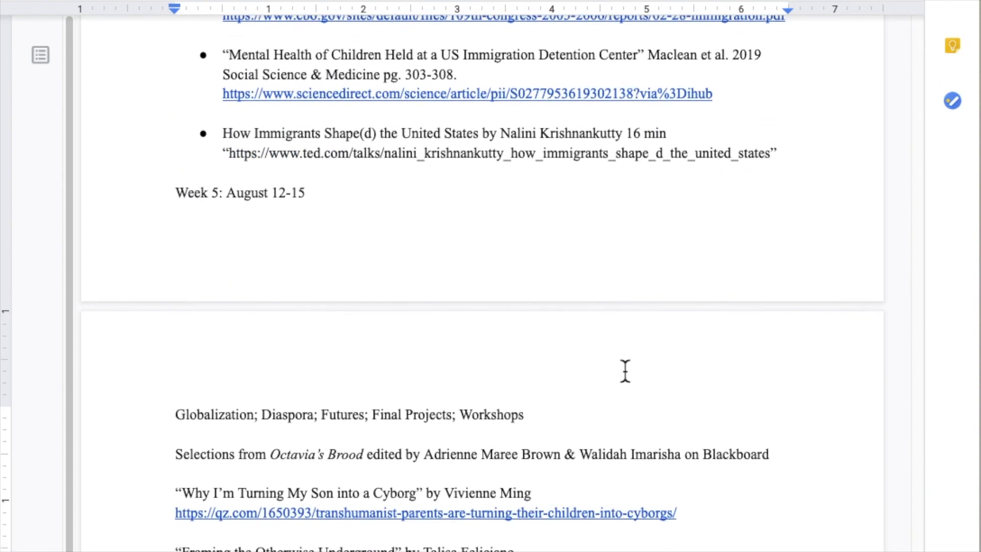
{"action": "scroll", "coordinate": [624, 371], "scroll_direction": "down", "scroll_amount": 5}
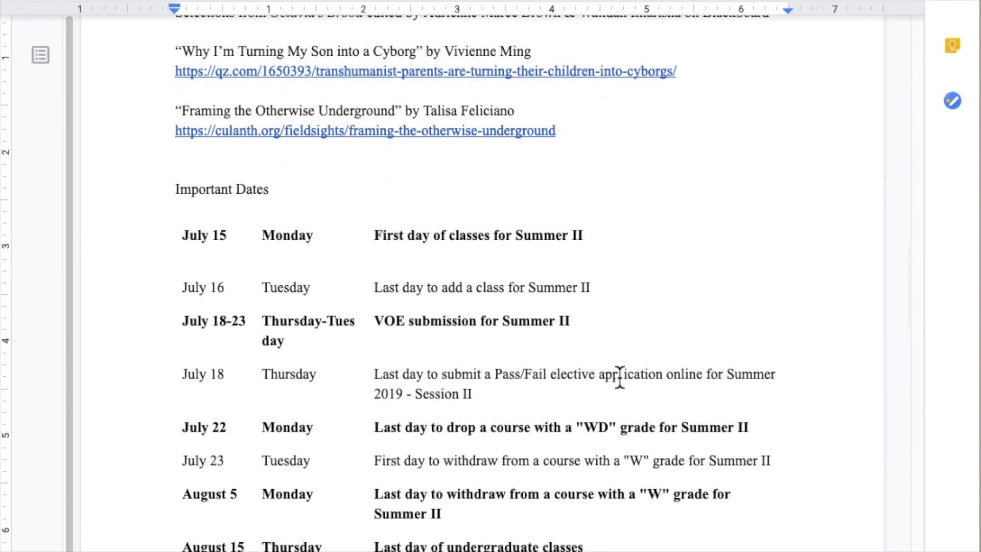